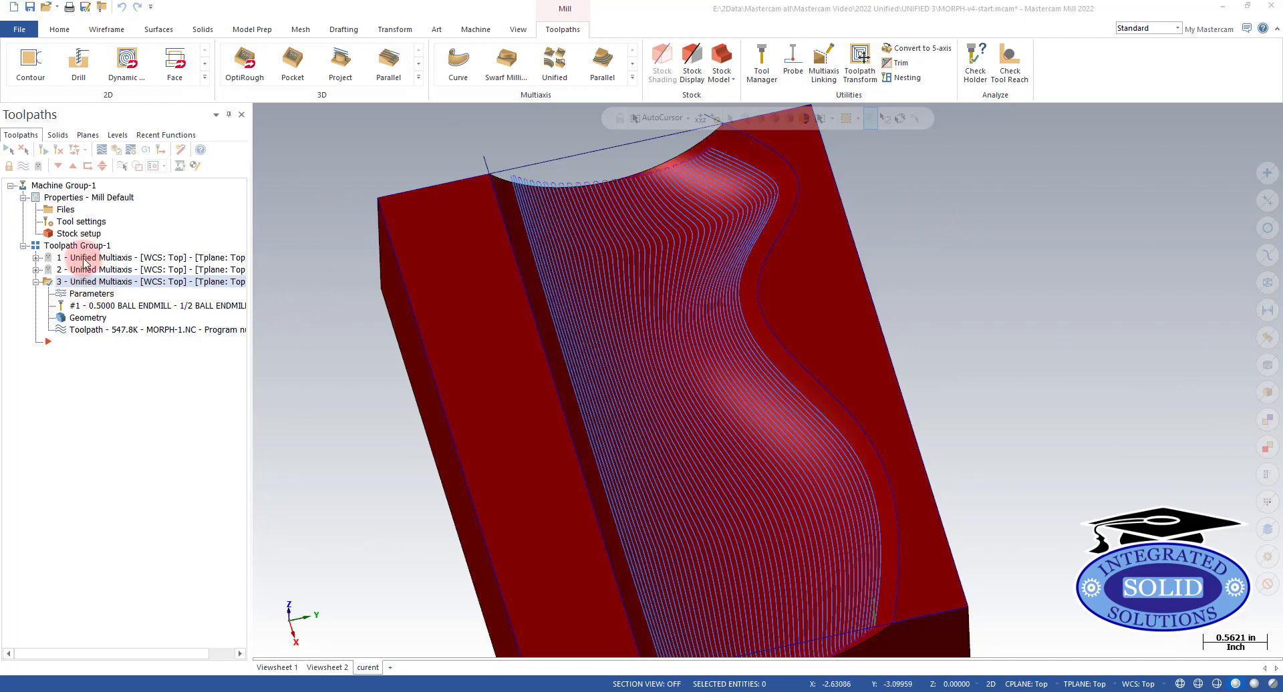
- Enable Adaptive cuts in toolpath 3's advanced surface quality options and regenerate it to 731.6K
left_click(89, 296)
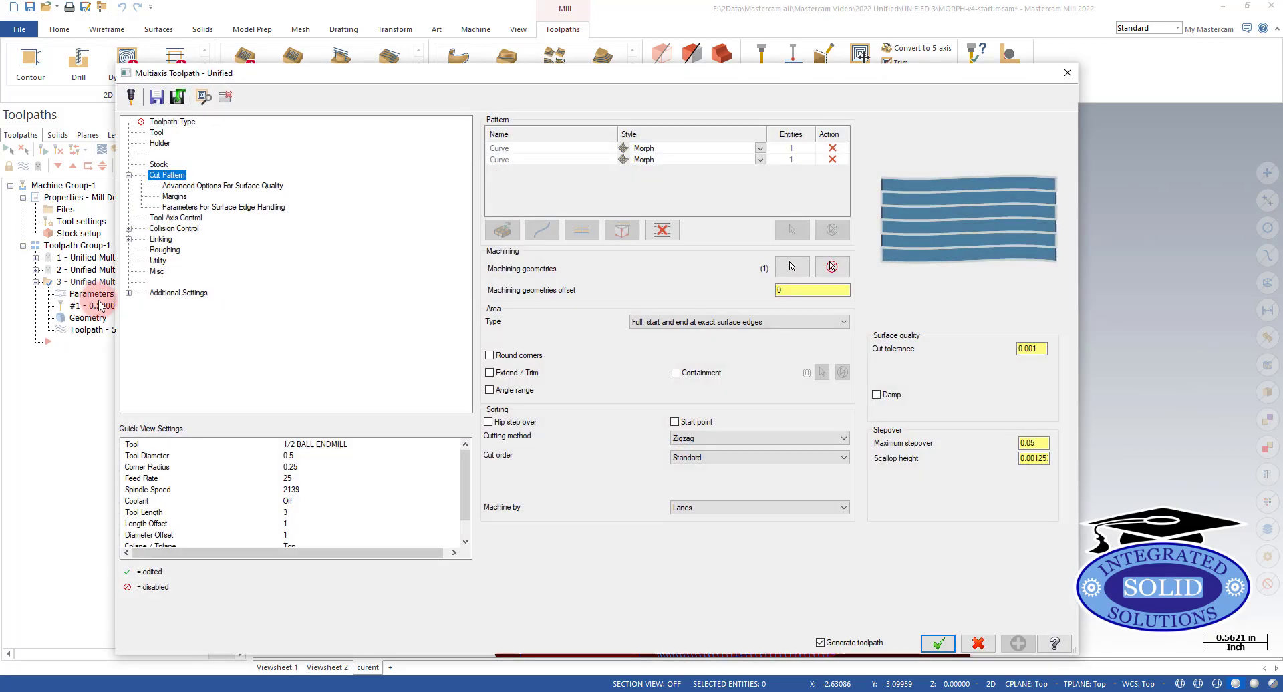
left_click(219, 187)
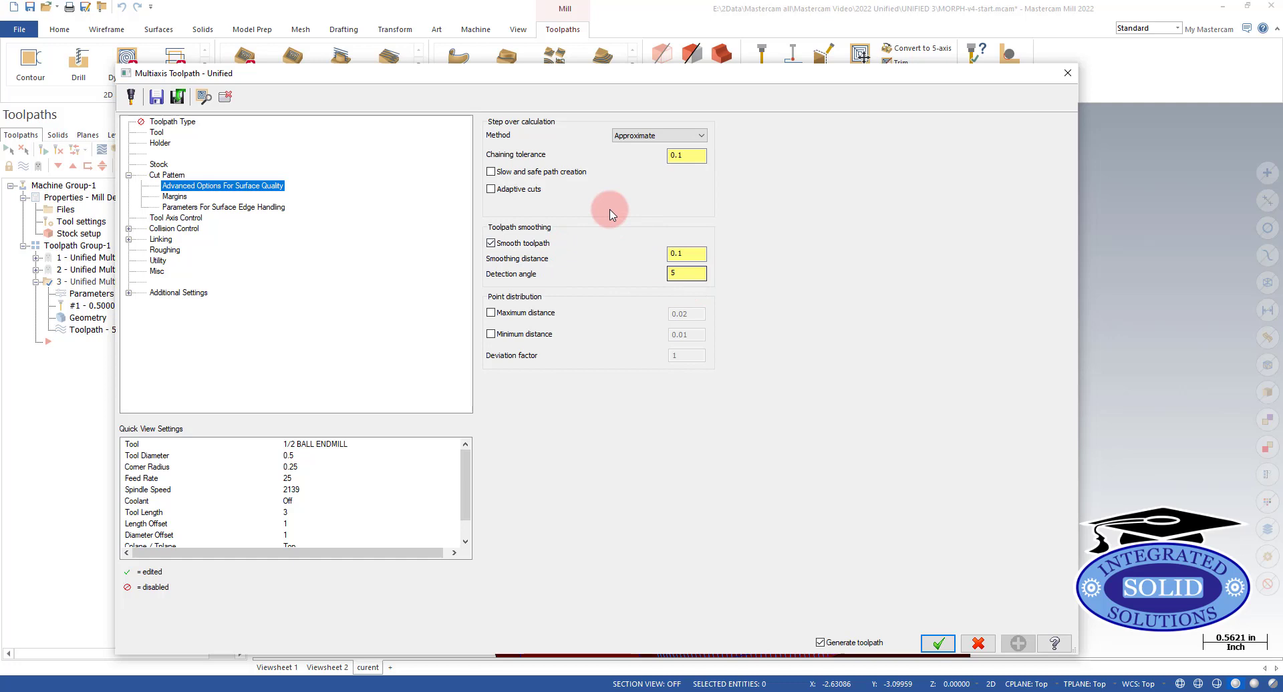
left_click(492, 190)
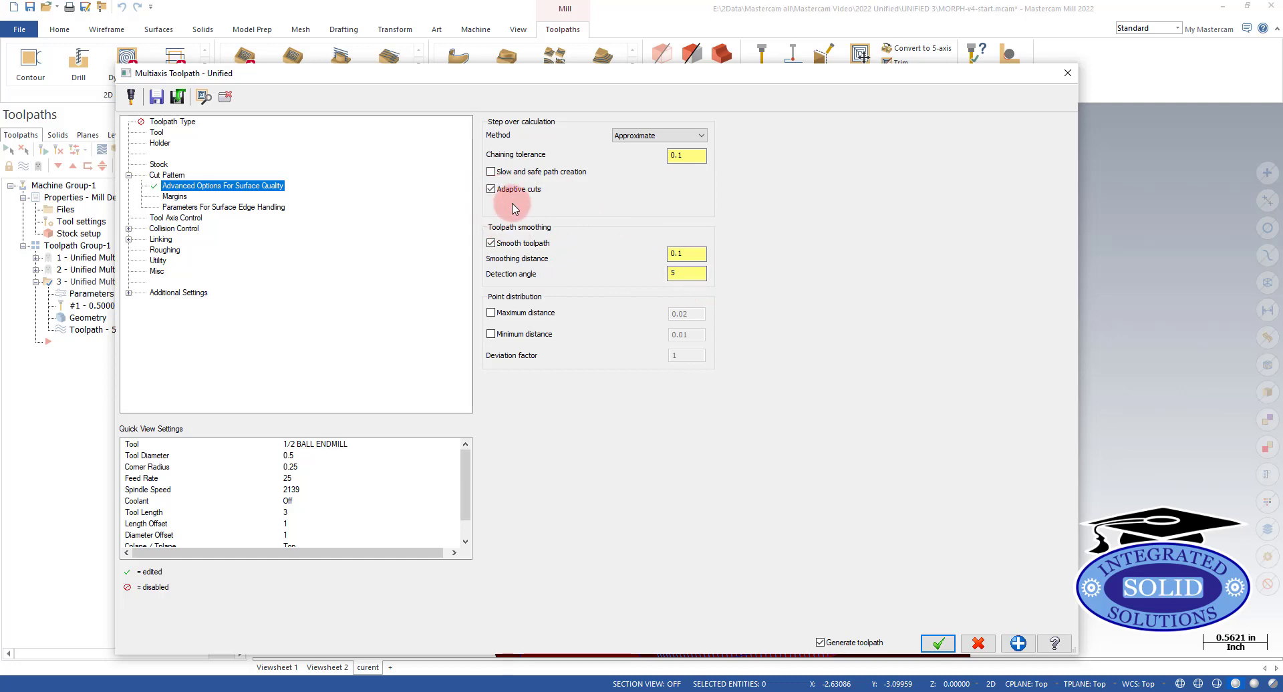
left_click(937, 643)
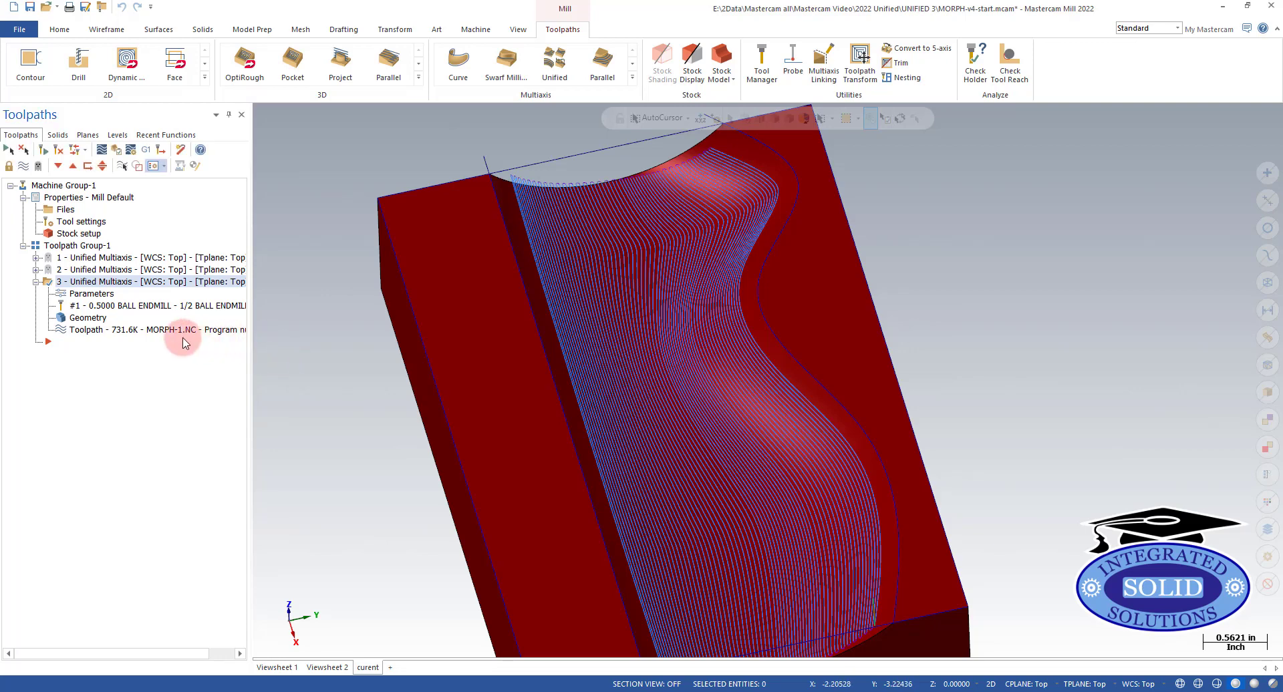
- Change toolpath 3's maximum stepover from 0.05 to 0.025, regenerate it, and zoom to inspect the 1316.4K result
left_click(81, 295)
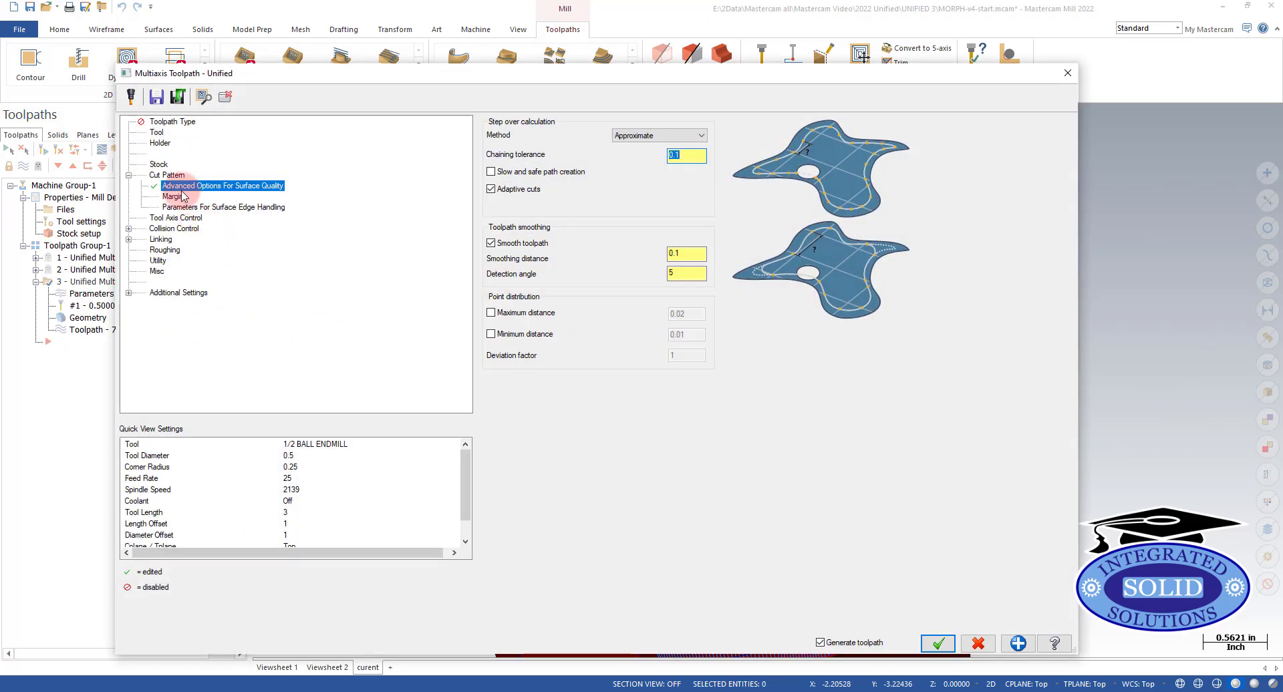
left_click(166, 174)
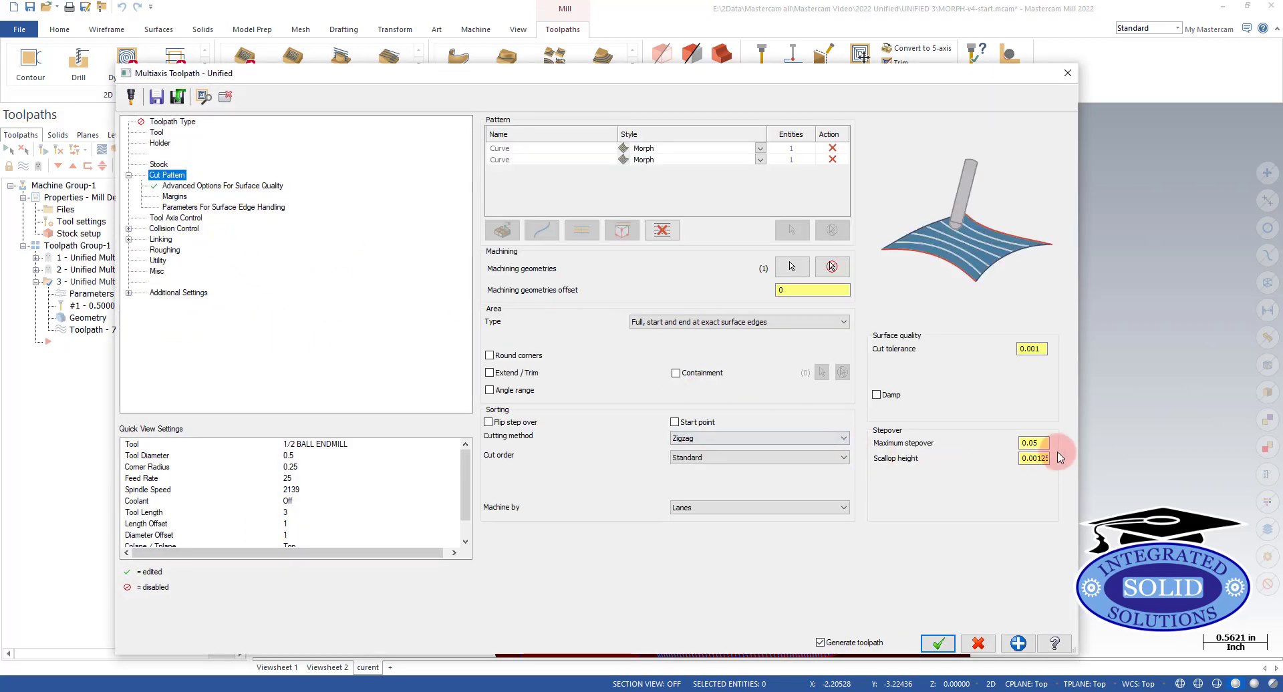
double_click(1034, 442)
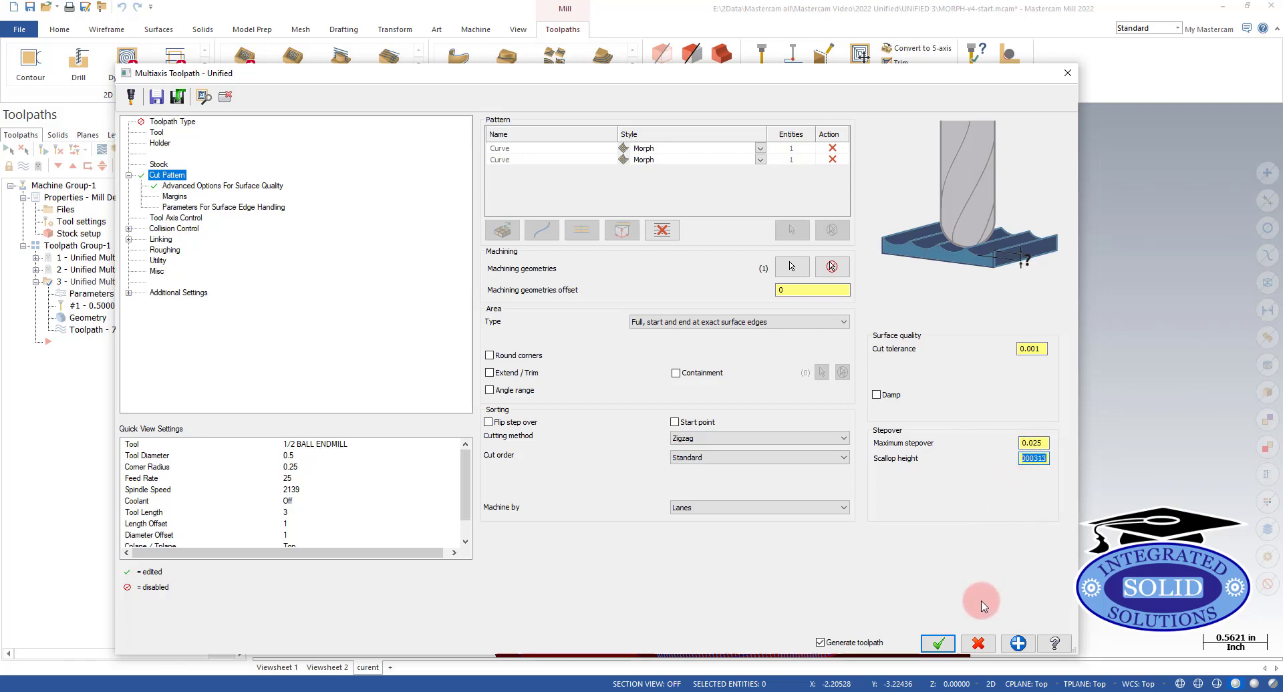
left_click(938, 644)
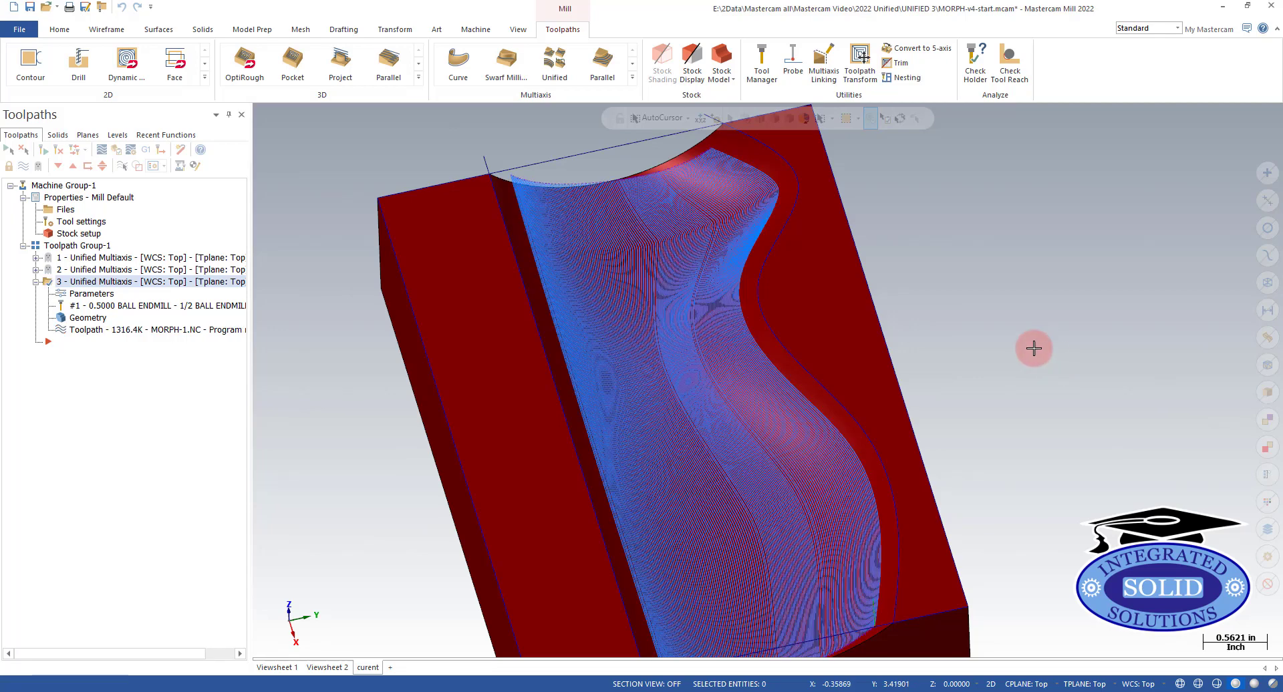
scroll(688, 304, "up", 3)
scroll(688, 303, "up", 1)
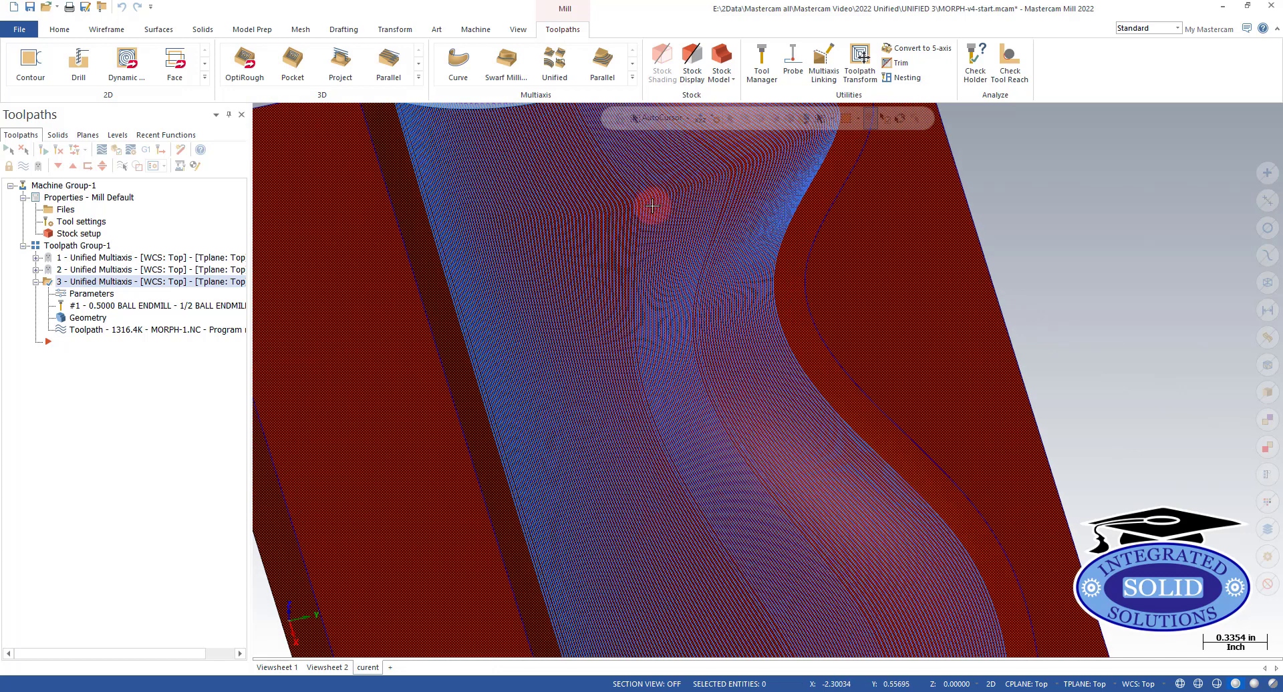
scroll(667, 277, "down", 1)
scroll(666, 277, "down", 2)
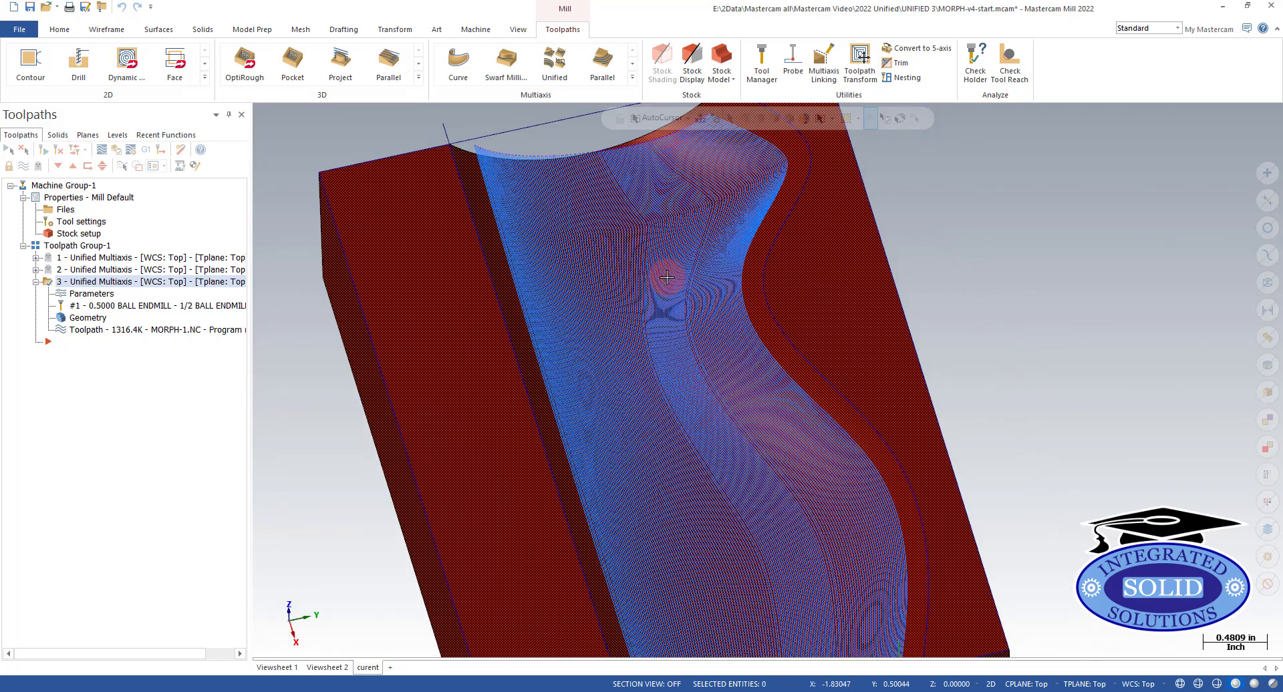
- Uncheck Adaptive cuts for toolpath 3 and regenerate it to 1065.0K, keeping the 0.025 stepover
left_click(86, 294)
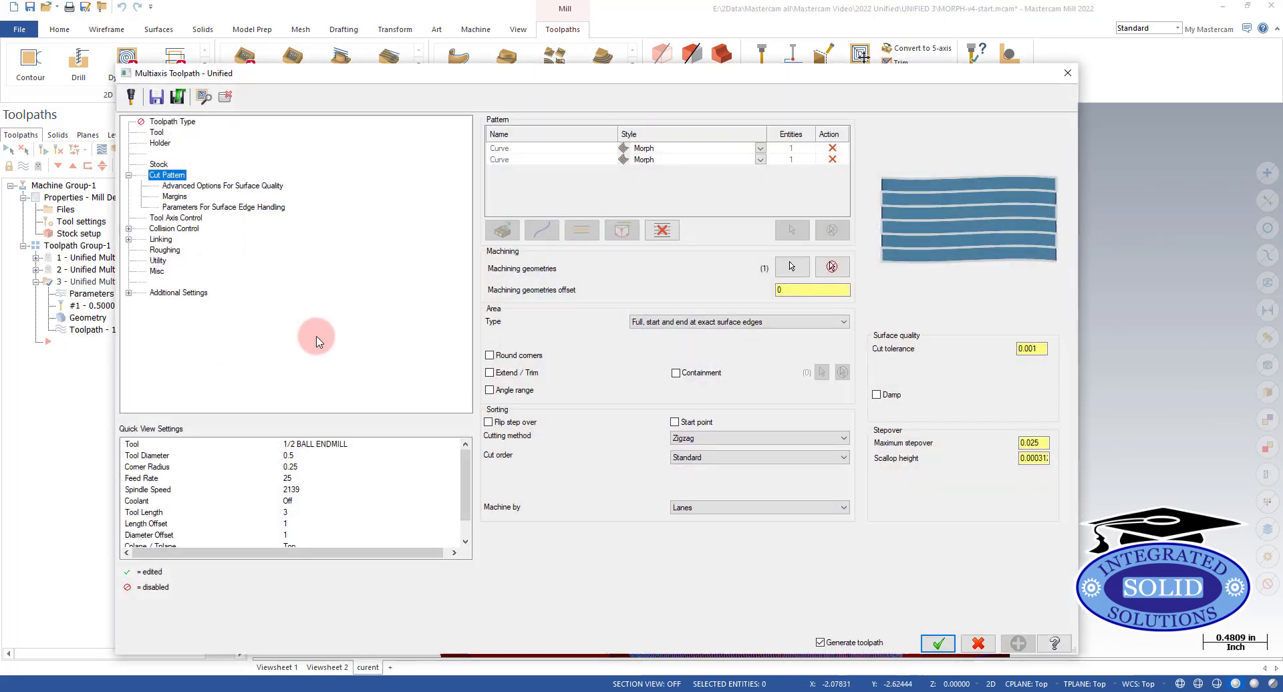
left_click(209, 187)
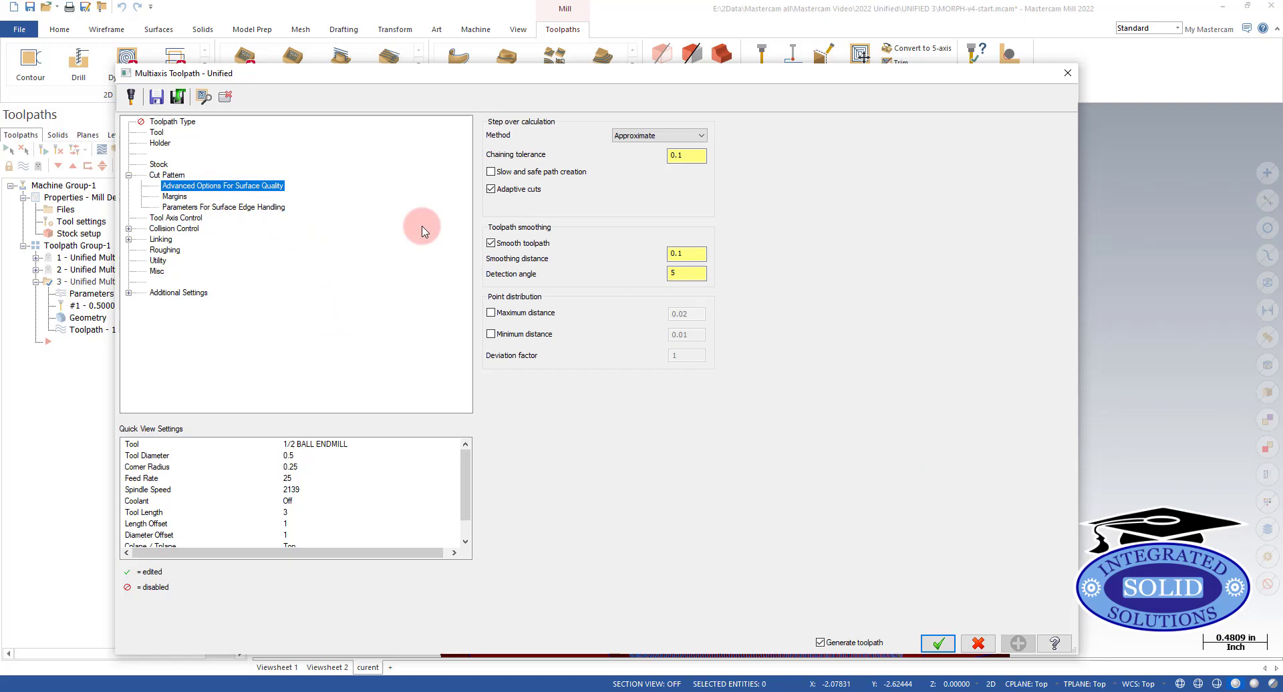
left_click(491, 190)
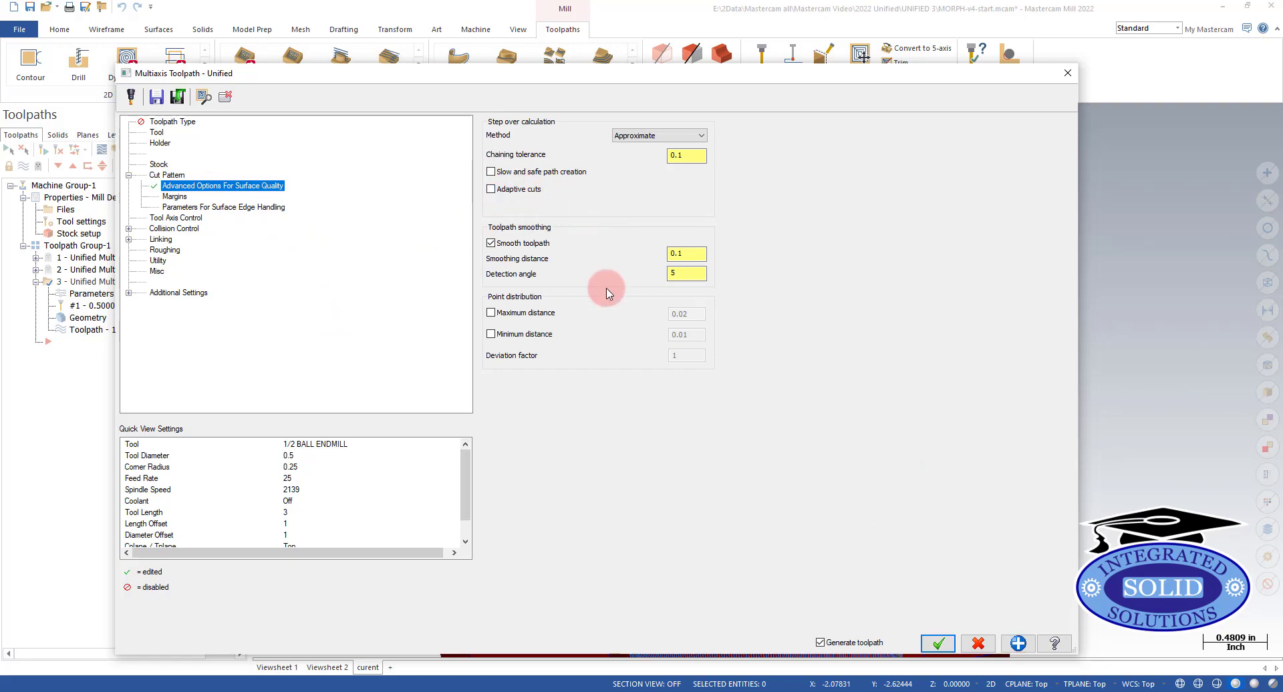
left_click(937, 643)
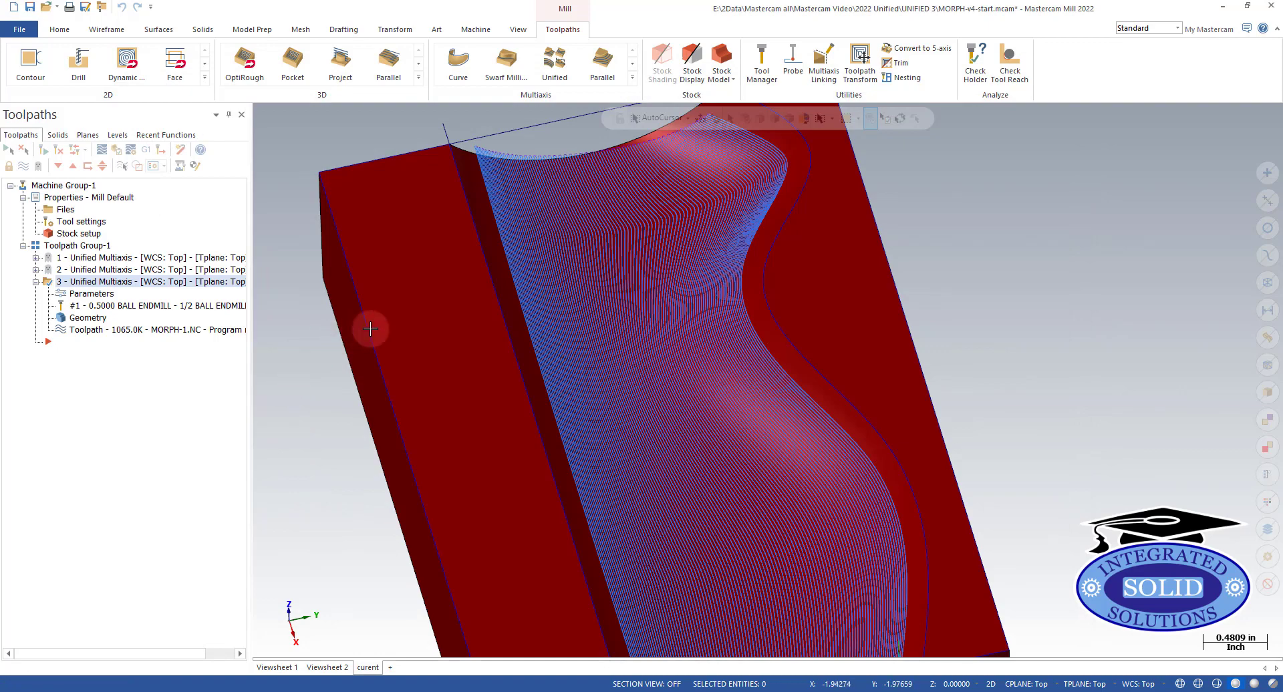
- Copy toolpath 3 and paste it into the toolpath list as toolpath 4
right_click(84, 287)
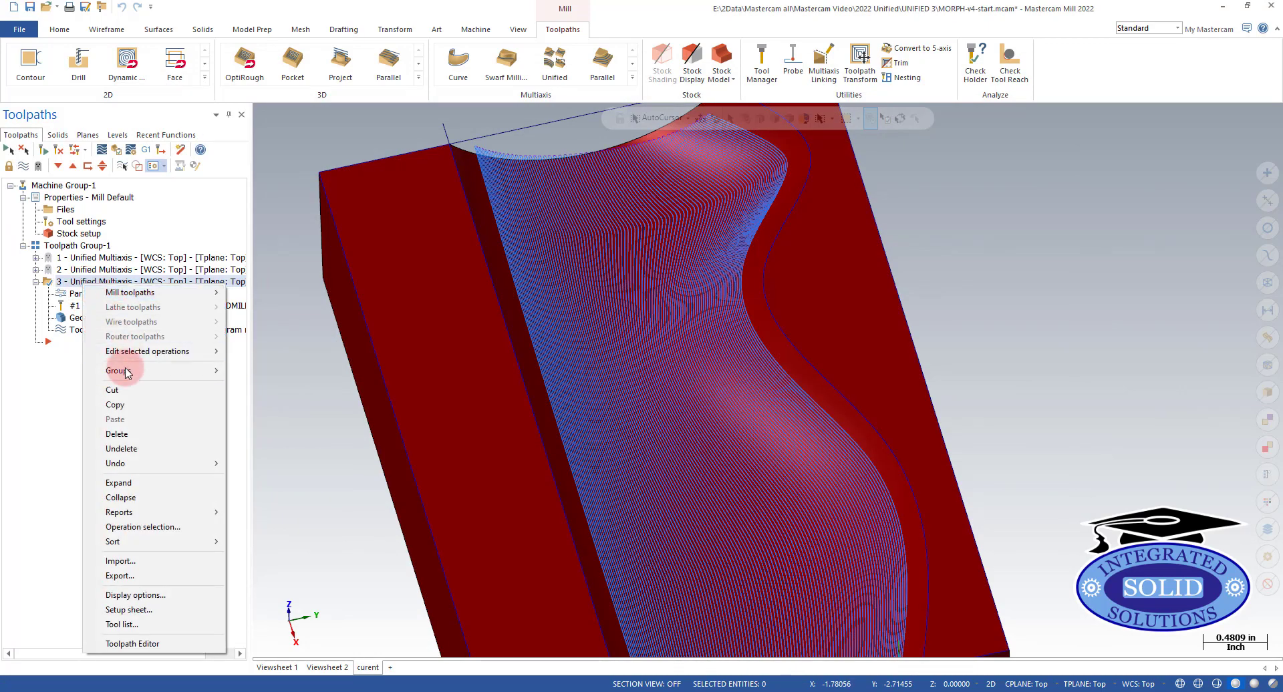
left_click(125, 405)
right_click(116, 390)
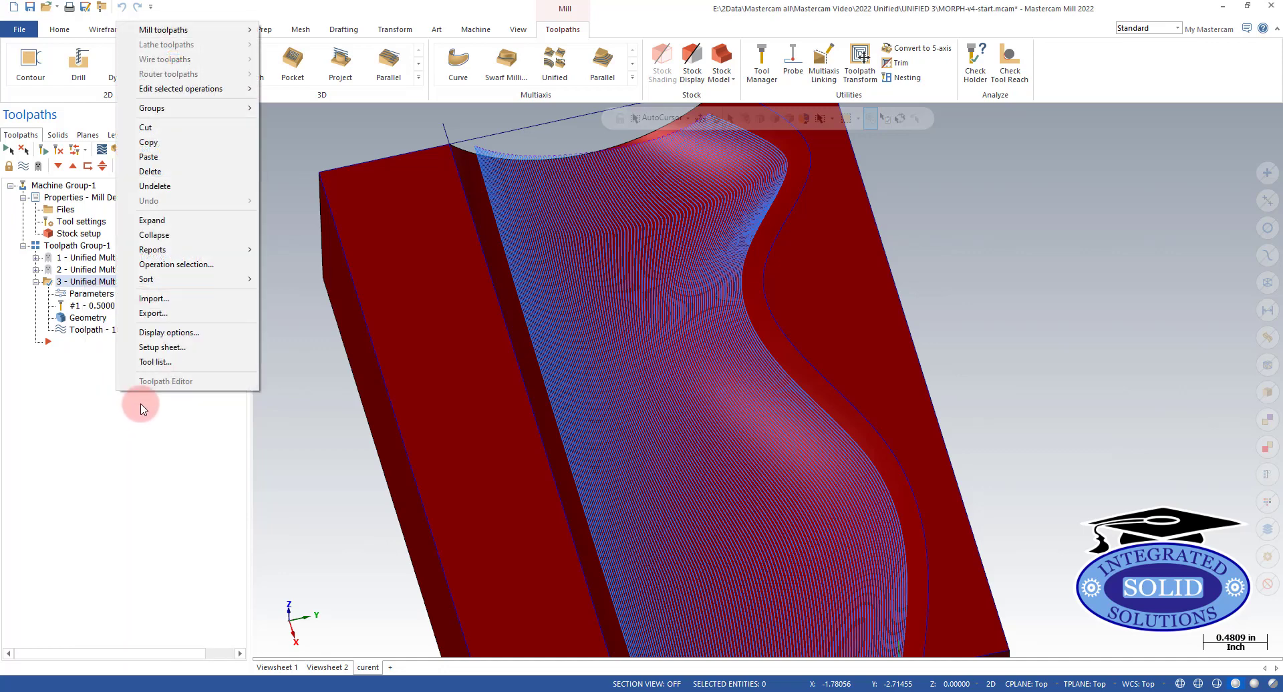
left_click(160, 158)
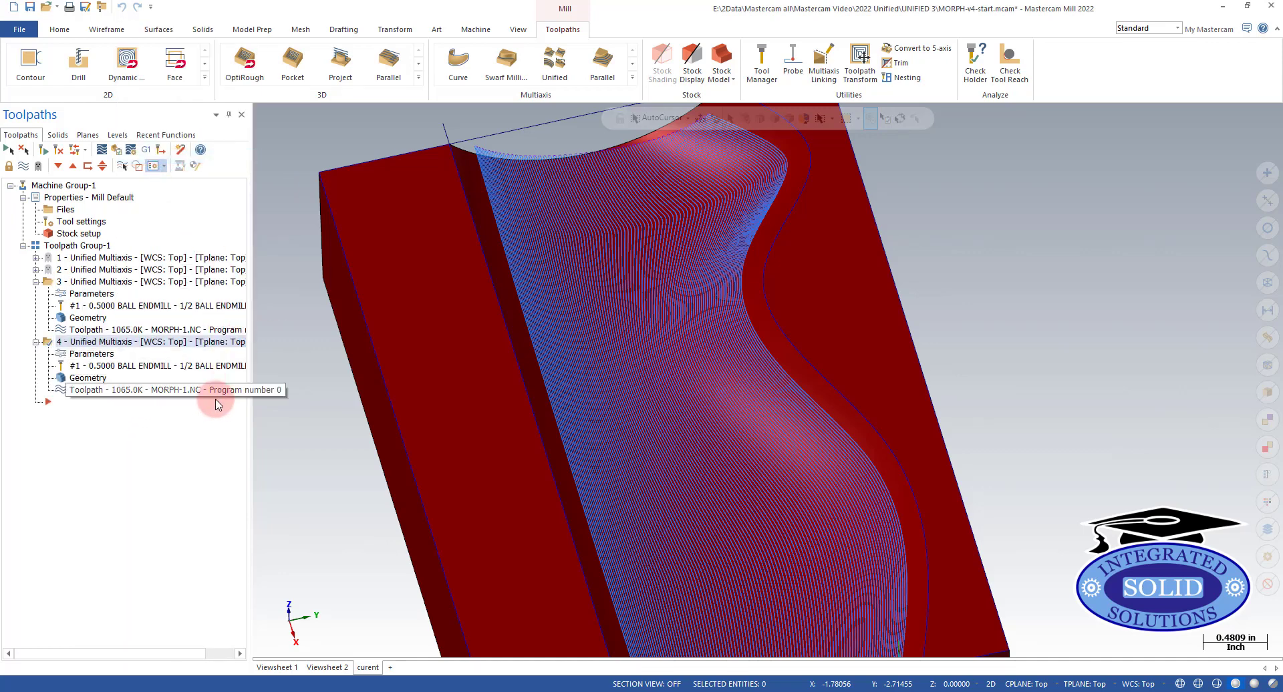
- Turn on Adaptive cuts in toolpath 4's advanced surface quality options and accept
left_click(77, 358)
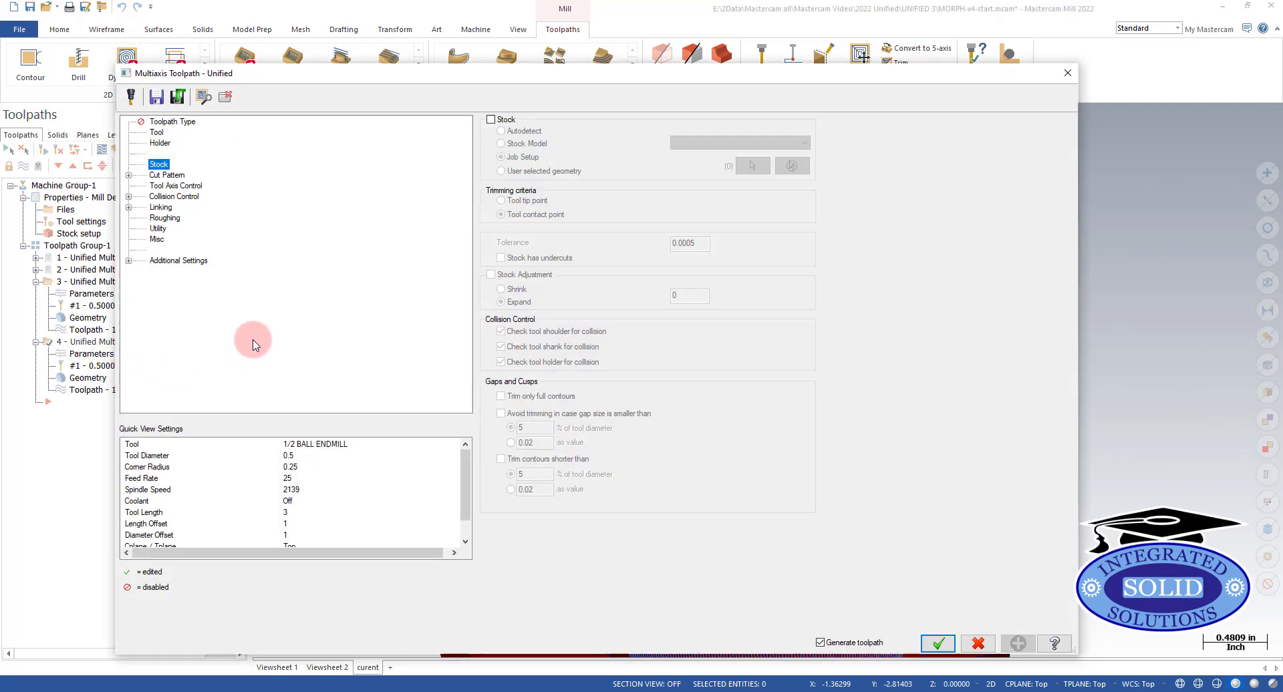
left_click(128, 175)
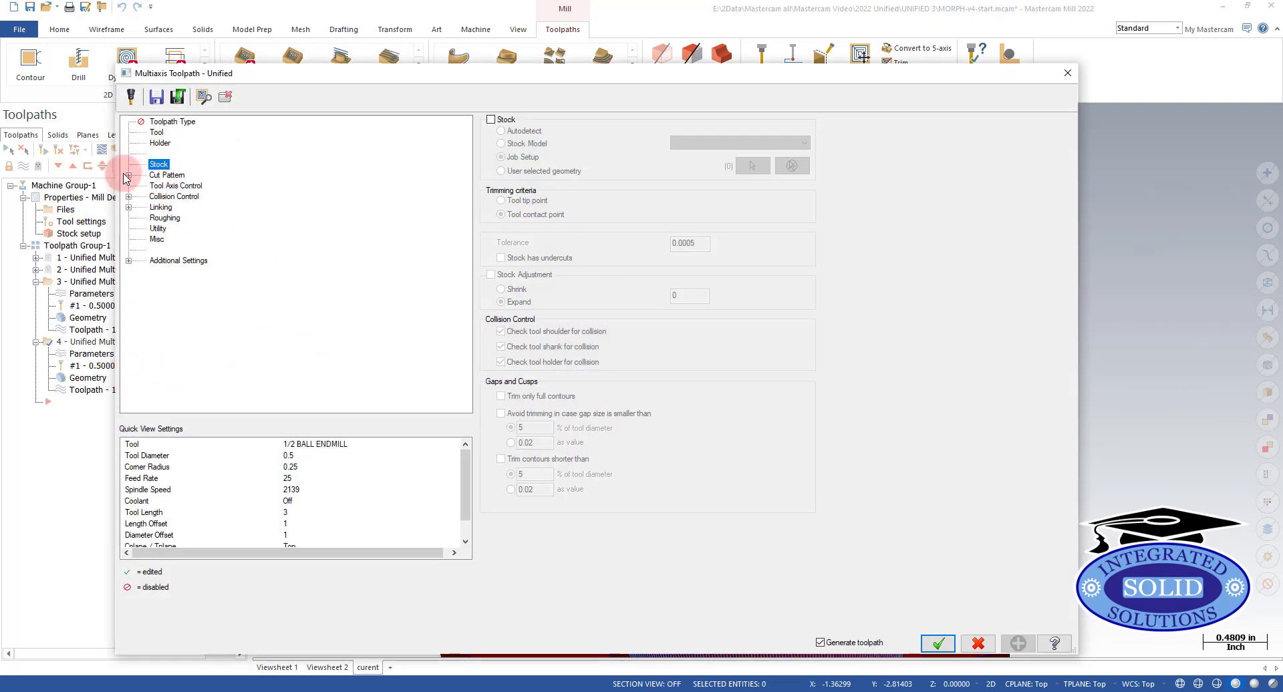
left_click(128, 176)
left_click(200, 185)
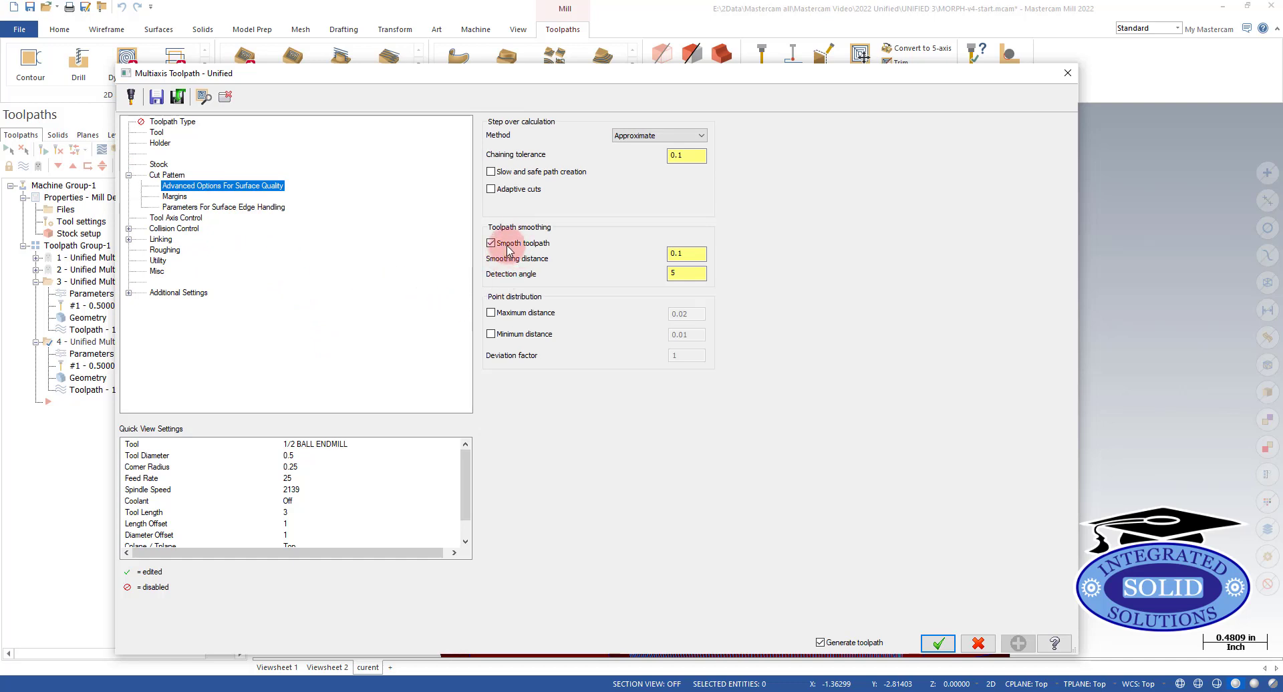
left_click(491, 189)
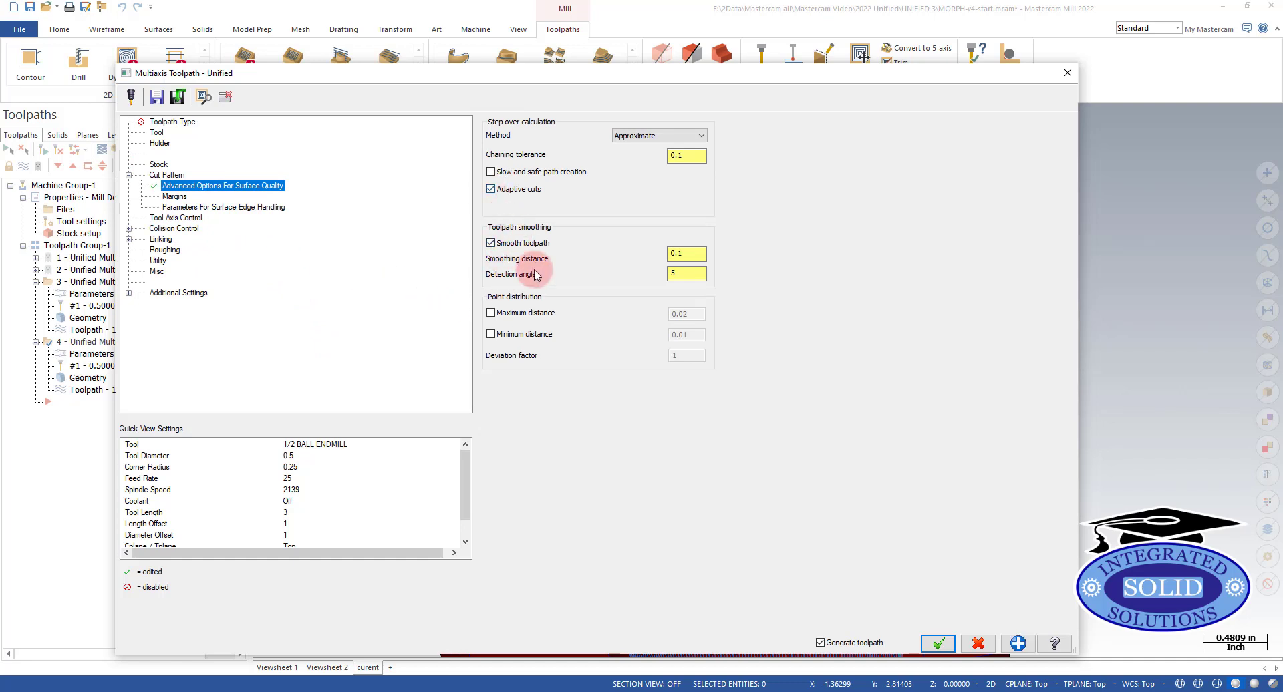
left_click(938, 642)
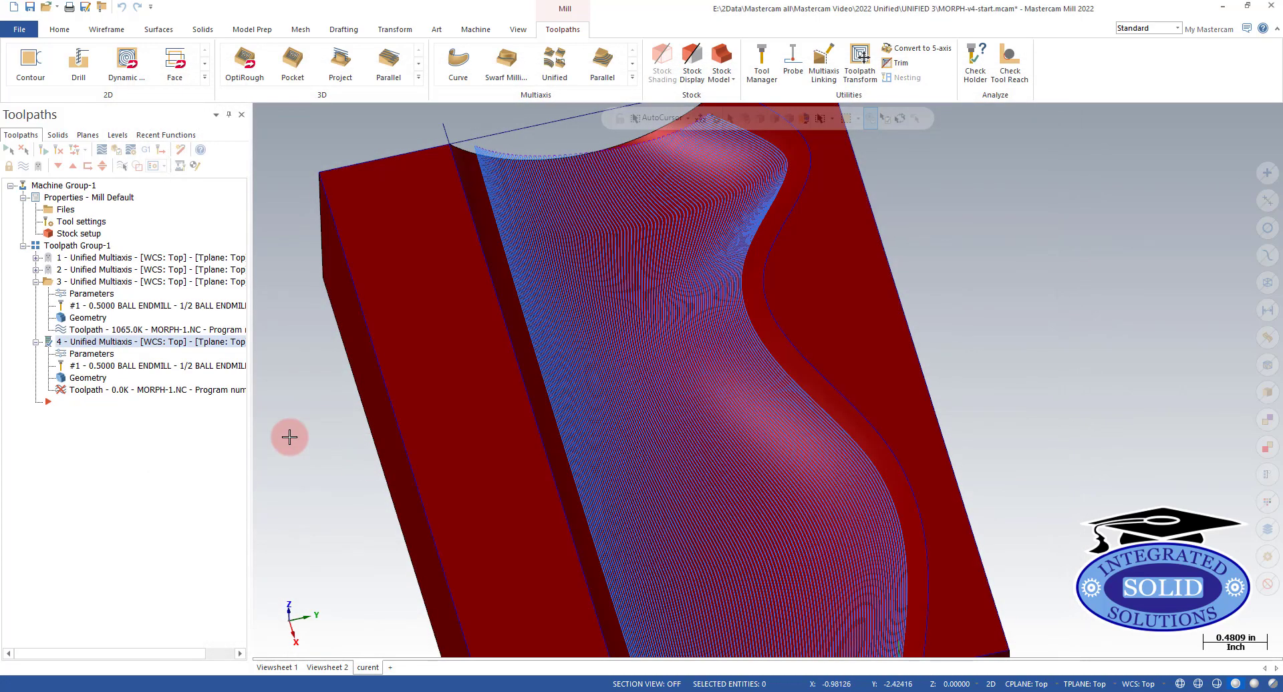
- Turn off toolpath 4's posting, then reset toolpath 3's maximum stepover to 0.05 and regenerate it to 547.8K
left_click(236, 389)
left_click(971, 439)
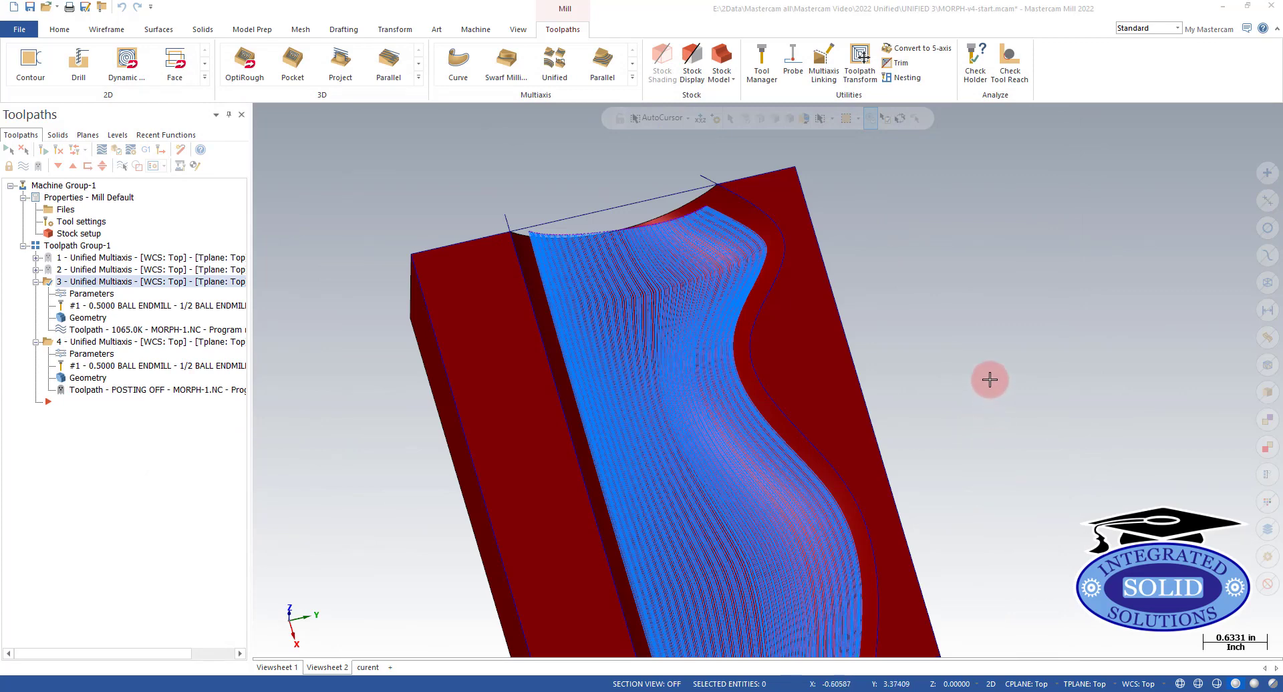
left_click(85, 296)
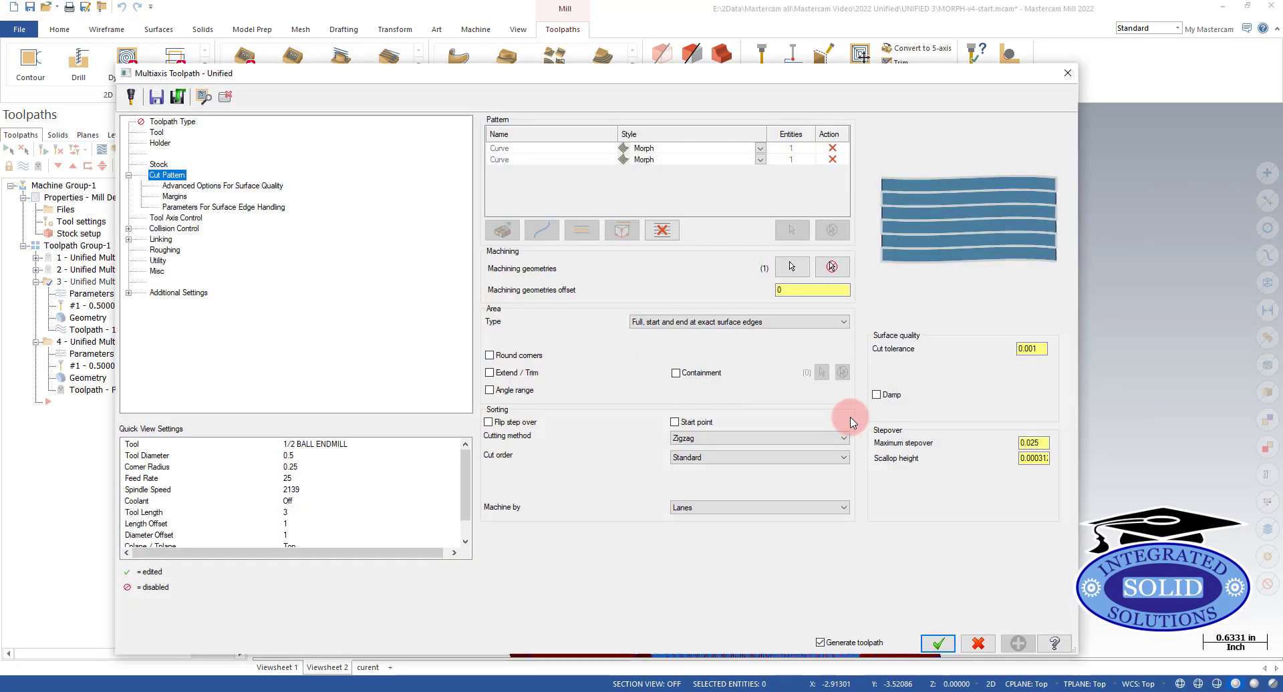
left_click(1029, 443)
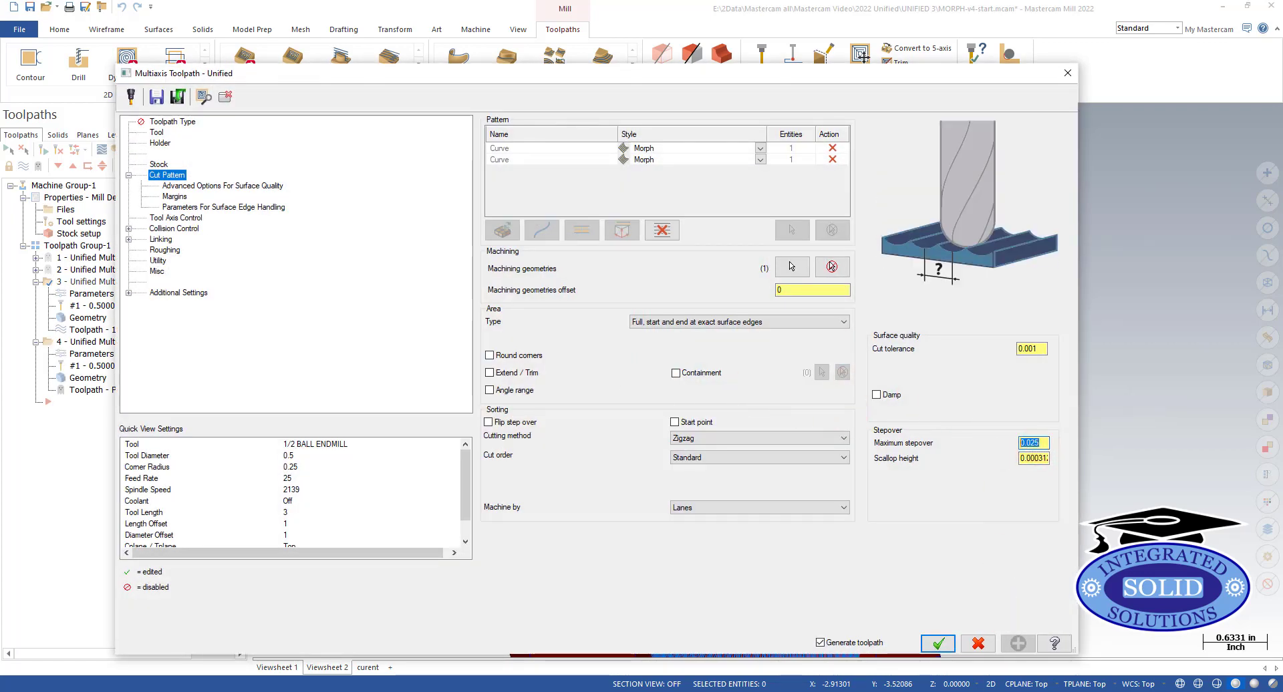
key("Tab")
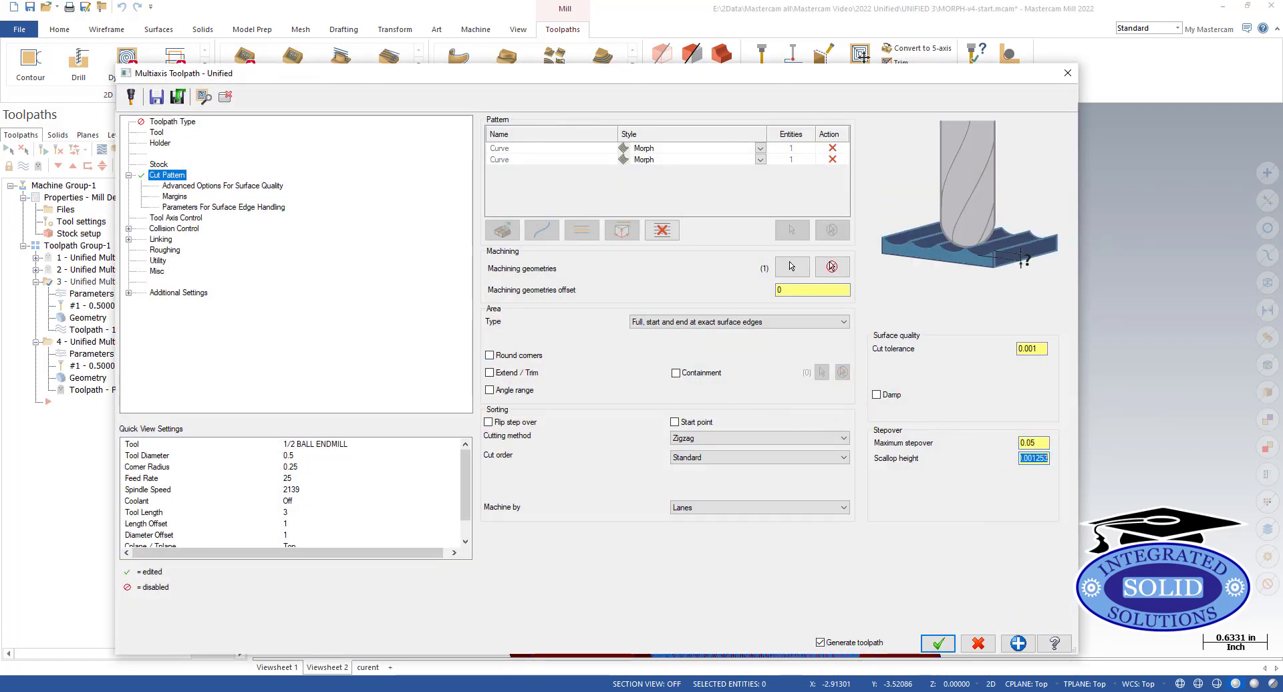
left_click(938, 643)
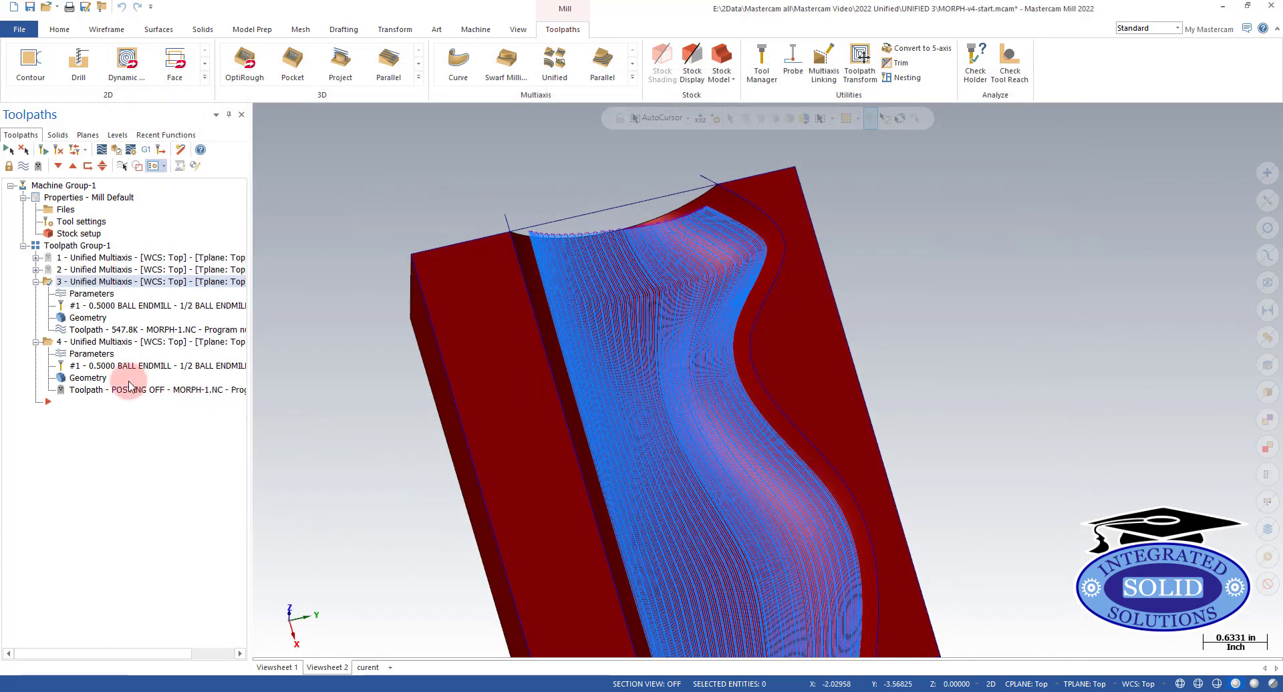
- Change toolpath 4's maximum stepover from 0.025 to 0.05 and regenerate it, adaptive cuts still on
left_click(87, 343)
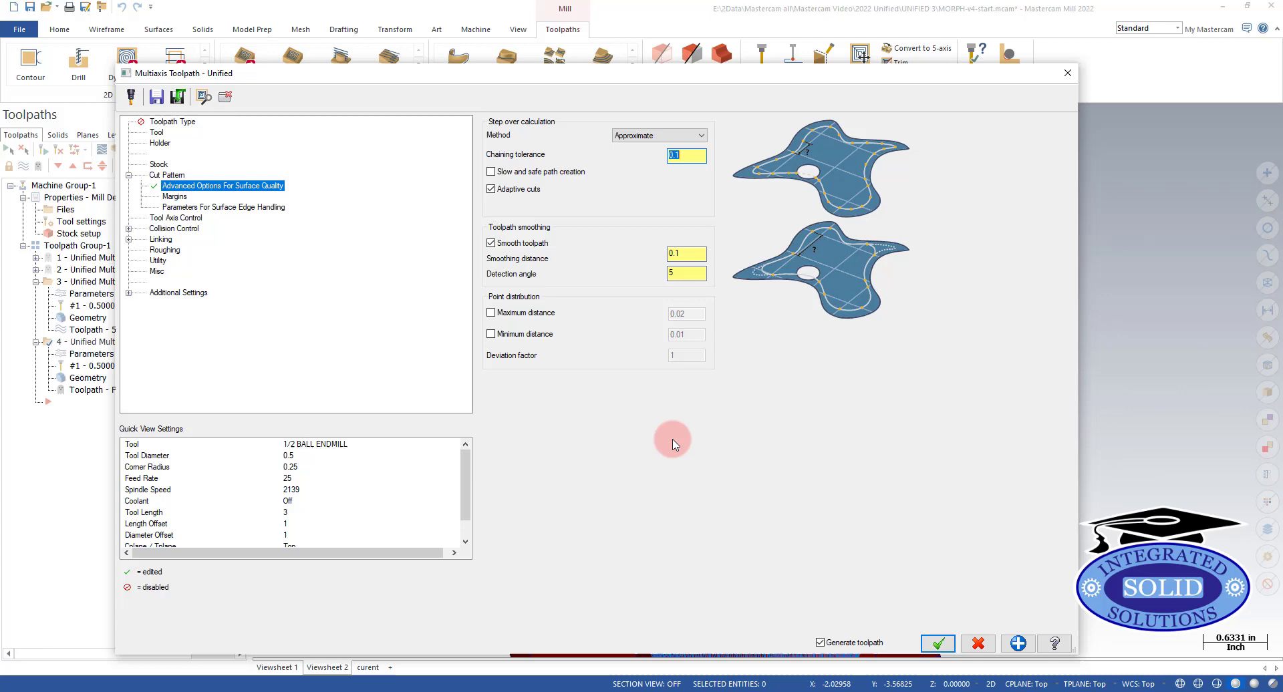
left_click(167, 175)
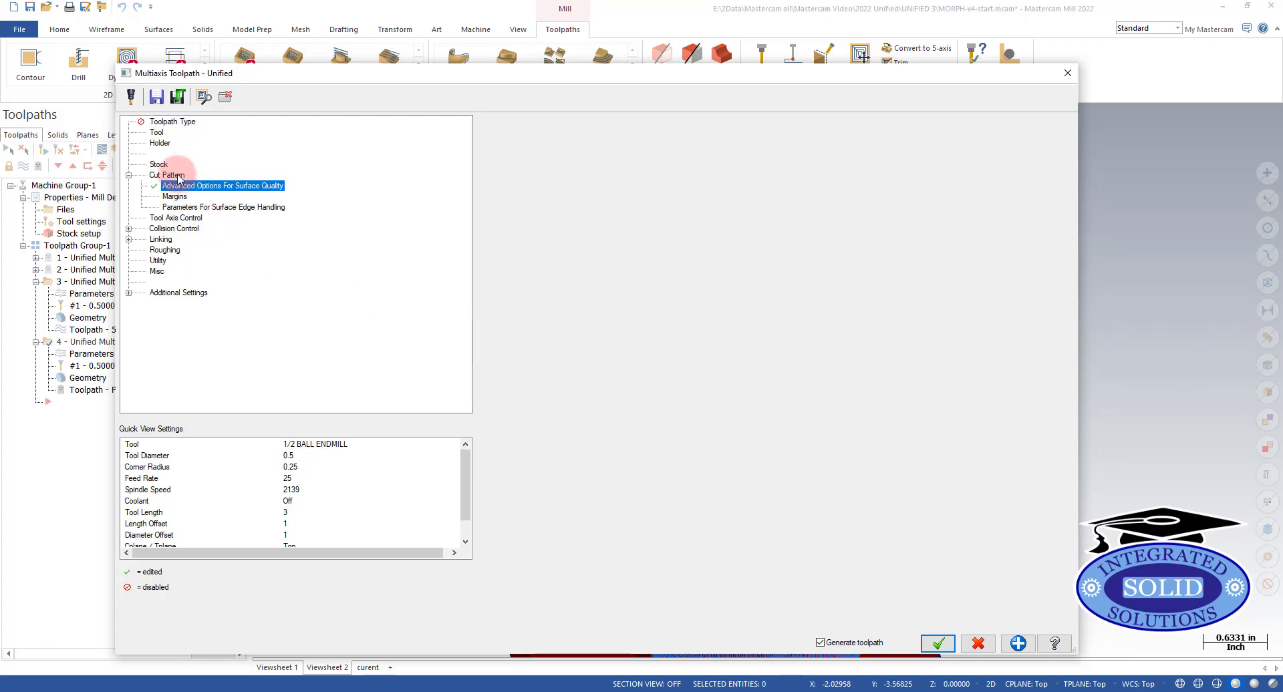
double_click(1033, 442)
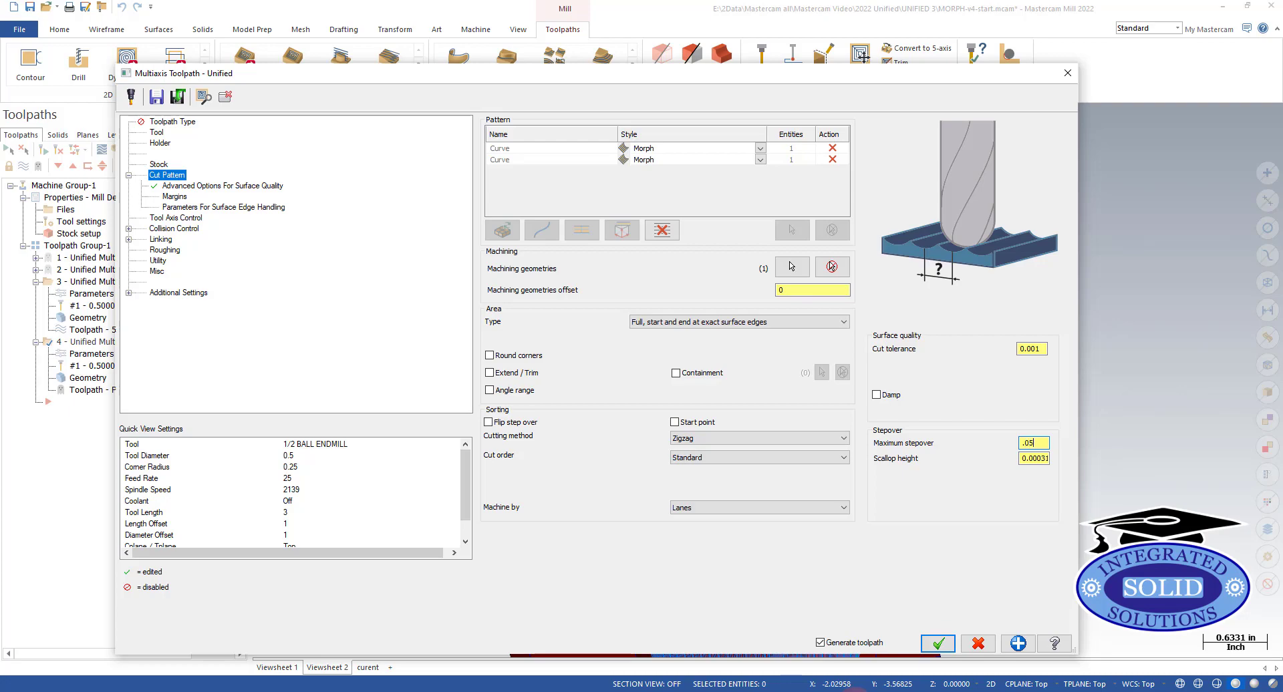
left_click(938, 643)
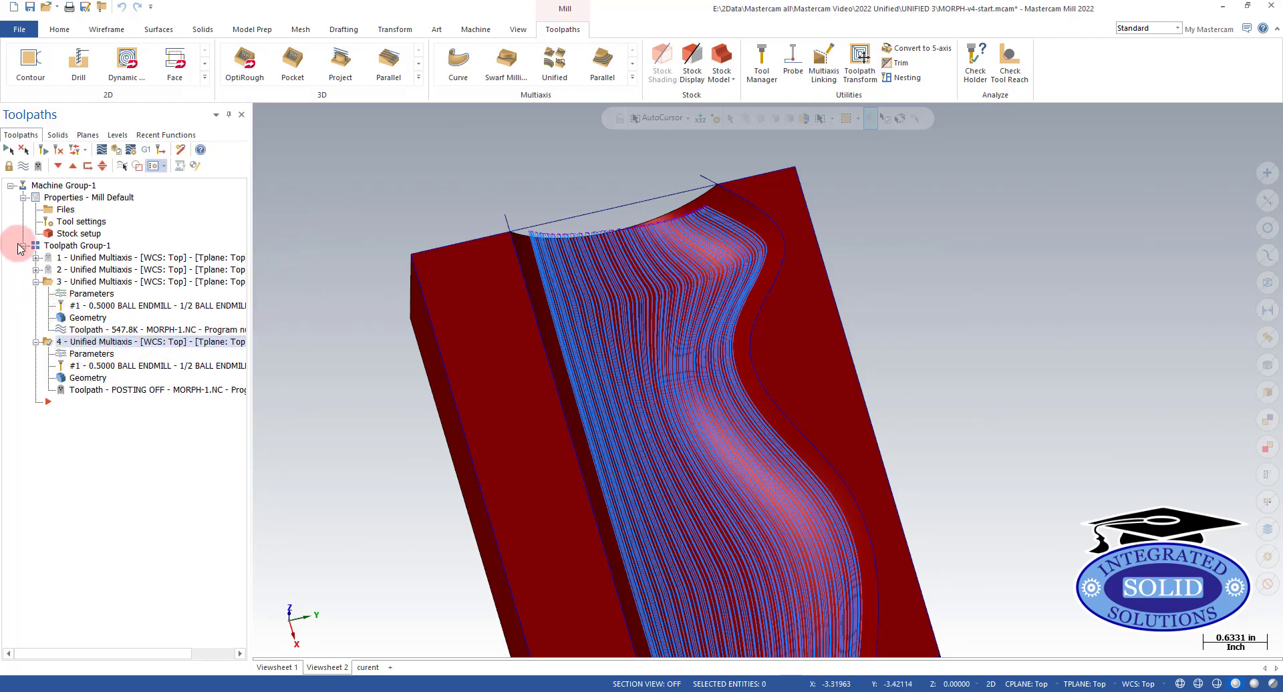
- Select operation 3, preview its tool motion, then redisplay its dense toolpath lines
left_click(24, 166)
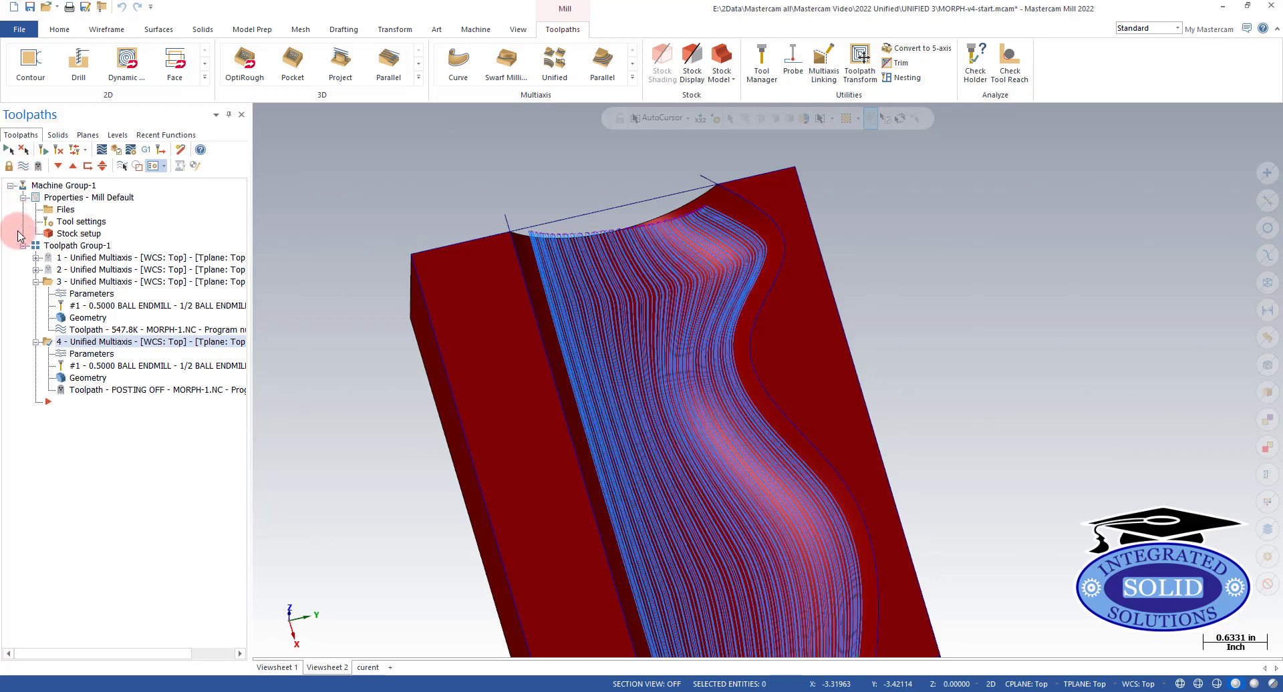
left_click(58, 309)
left_click(59, 329)
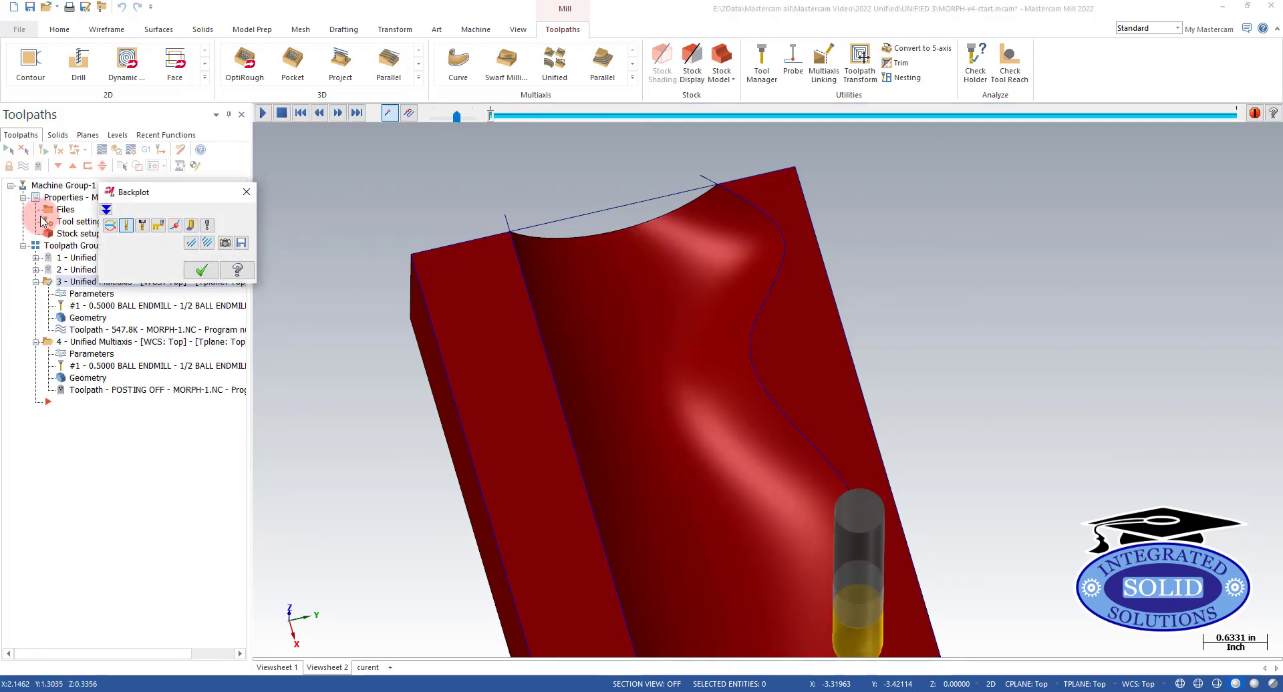
left_click(195, 267)
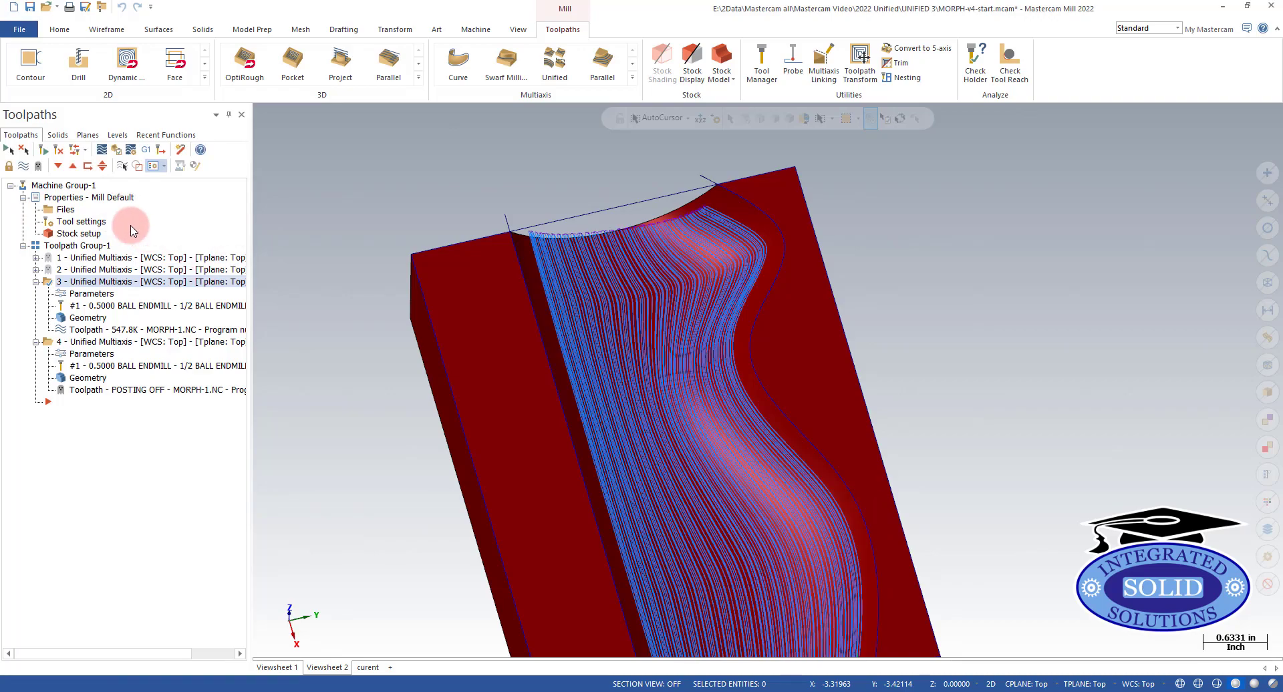
left_click(23, 165)
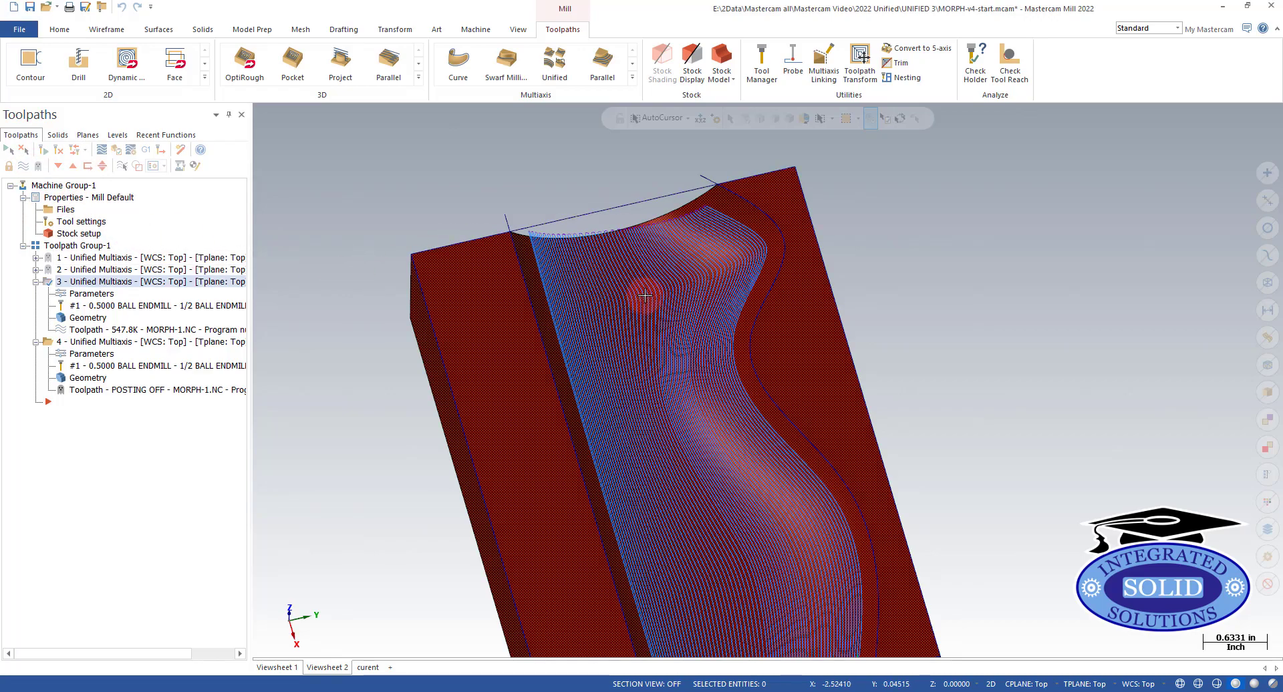
- Zoom in, select operation 4, and toggle toolpath display to compare dense and spaced patterns
scroll(655, 287, "up", 1)
scroll(601, 311, "up", 1)
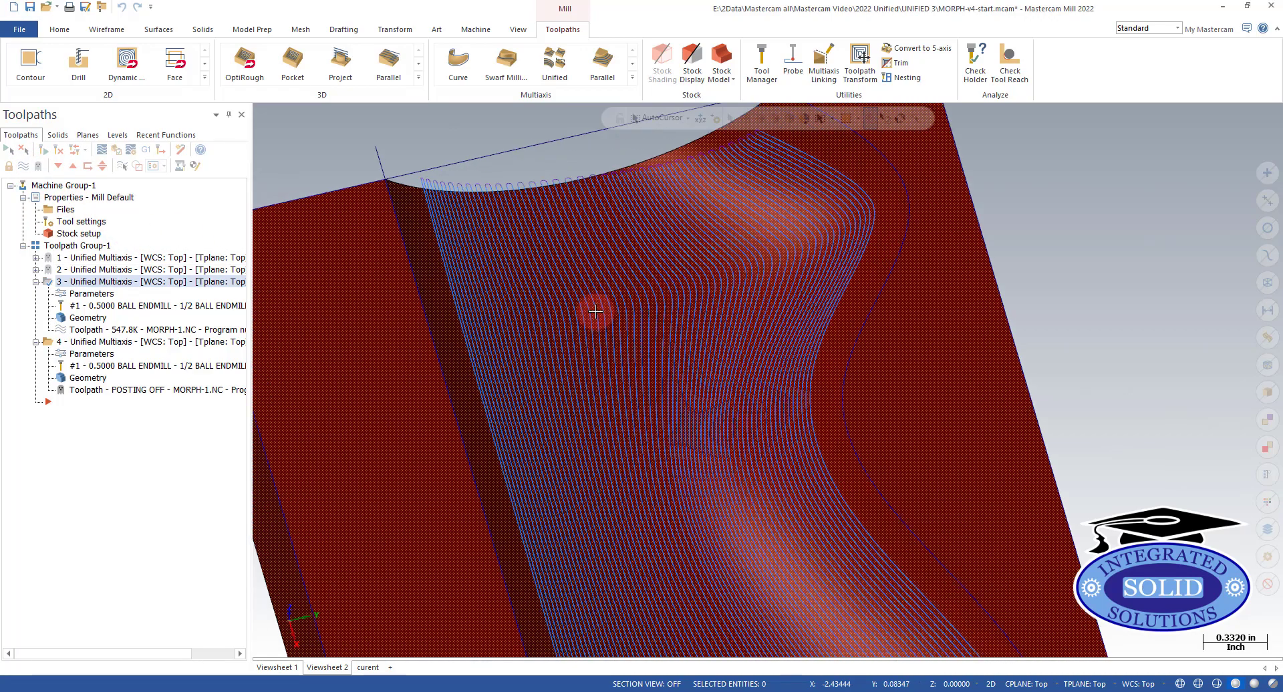
left_click(352, 281)
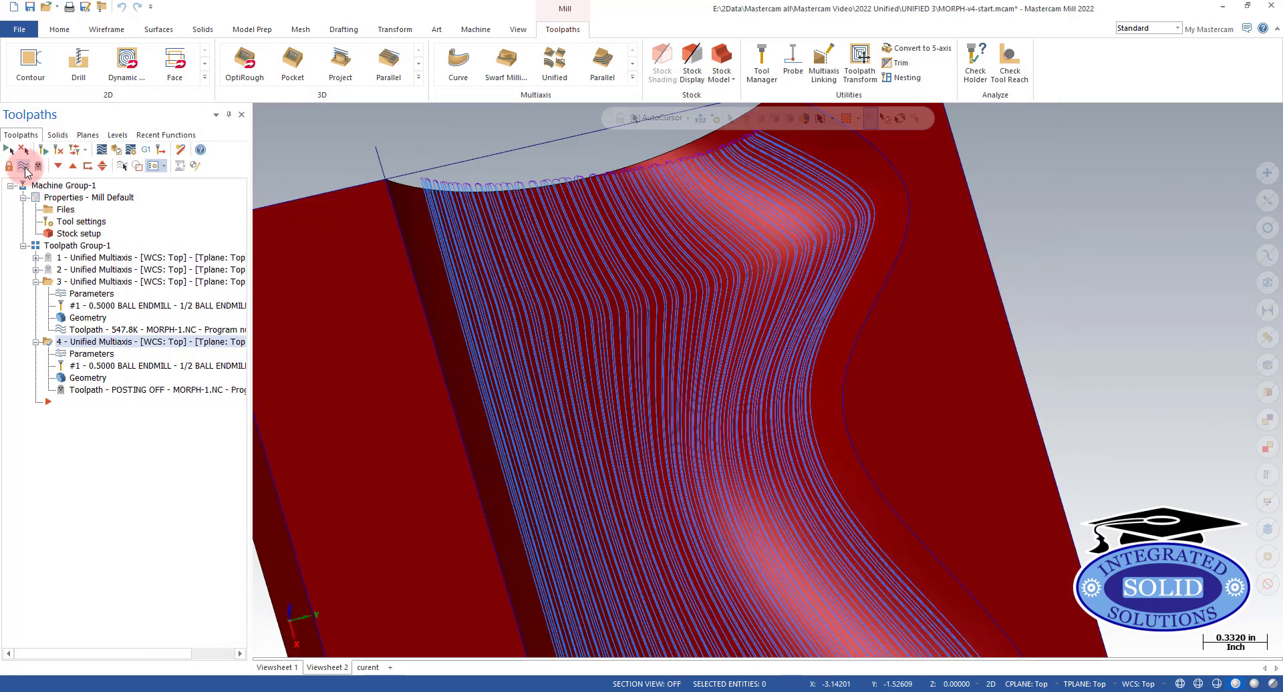
left_click(24, 167)
left_click(25, 172)
left_click(25, 172)
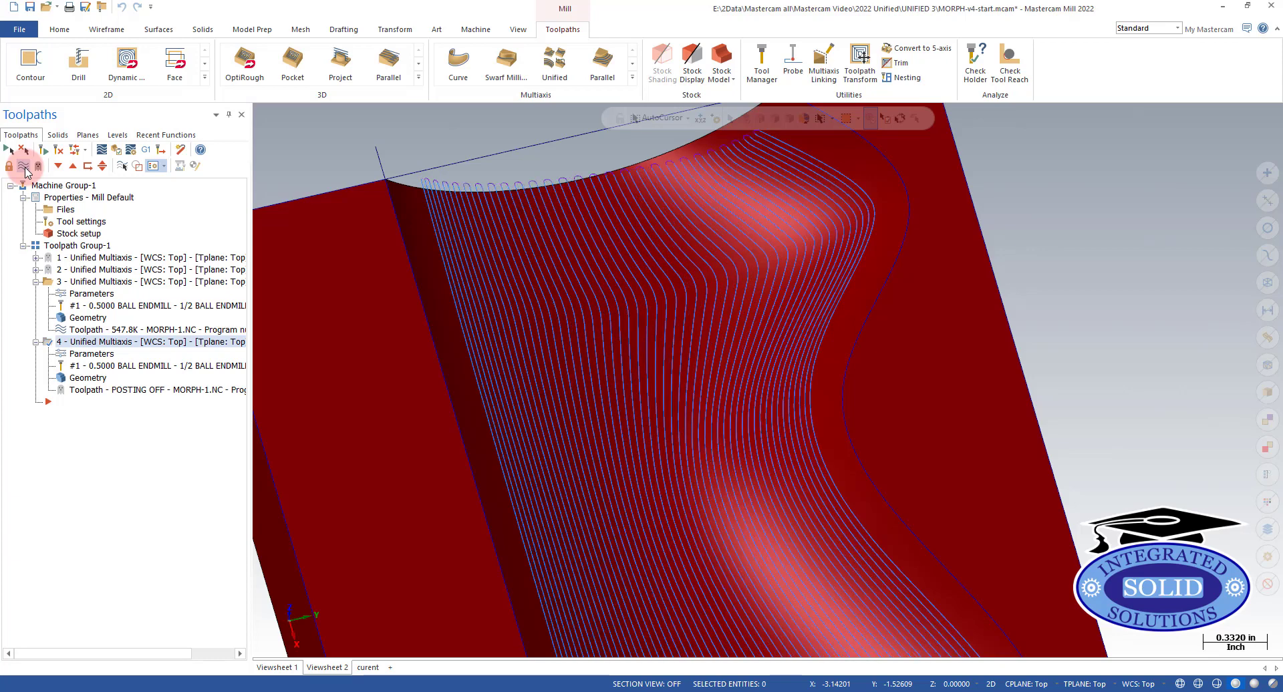
left_click(26, 171)
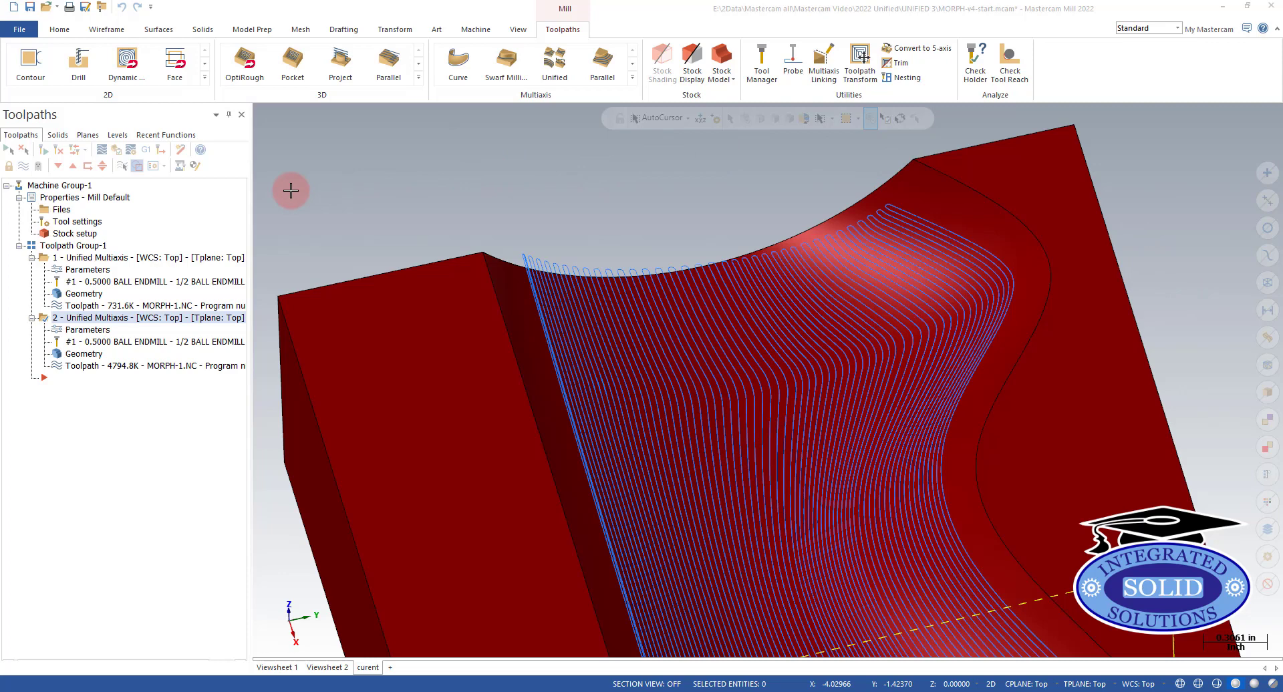
- Review and accept operations 1 and 2 parameters, regenerating both; operation 2 keeps 0.02/0.01 point distances
left_click(55, 272)
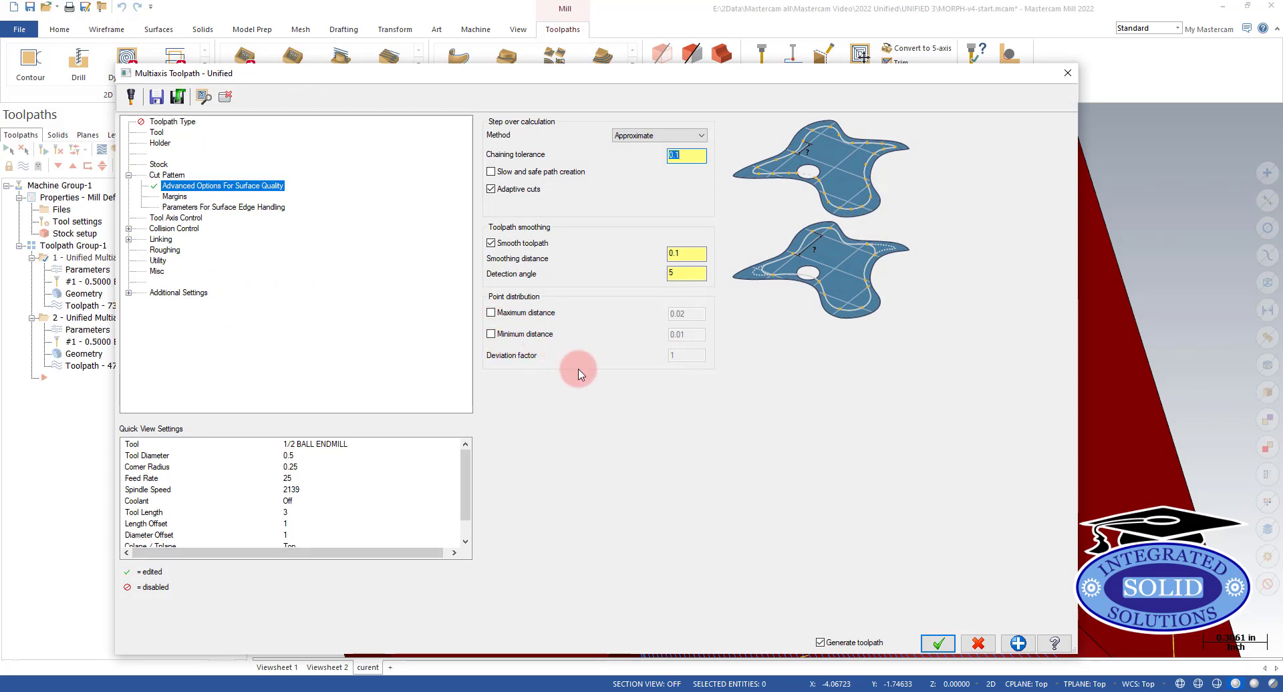
left_click(930, 645)
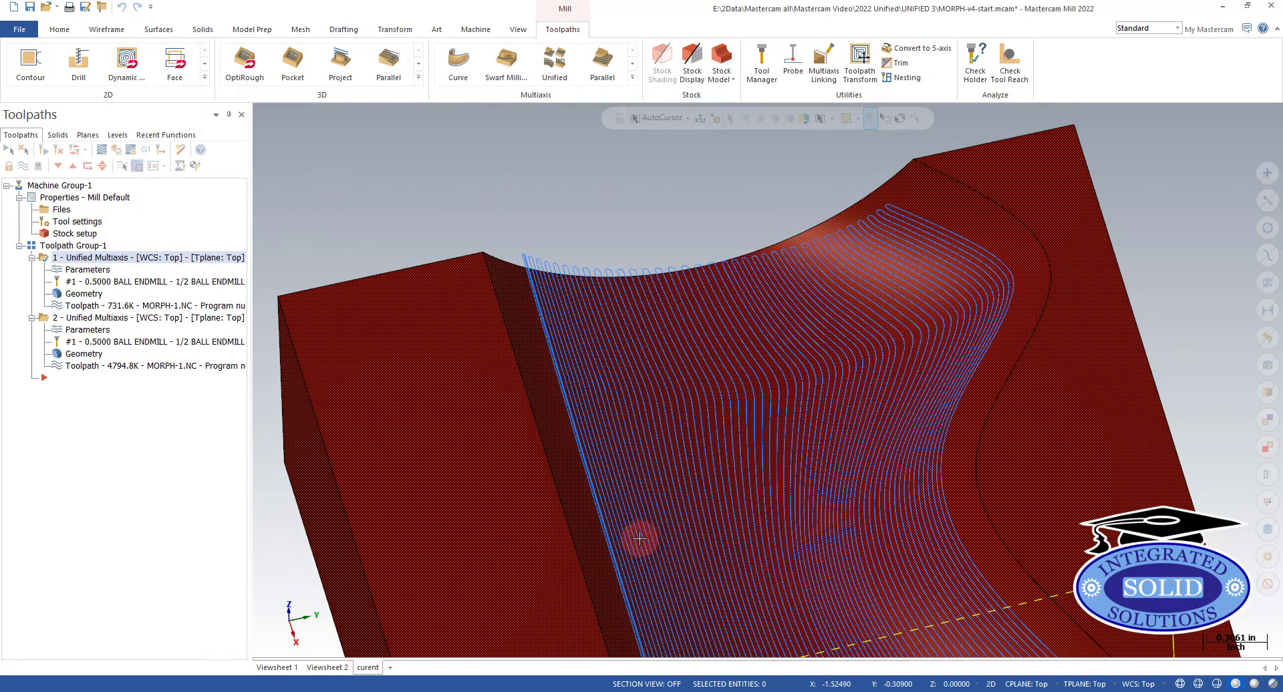
left_click(92, 330)
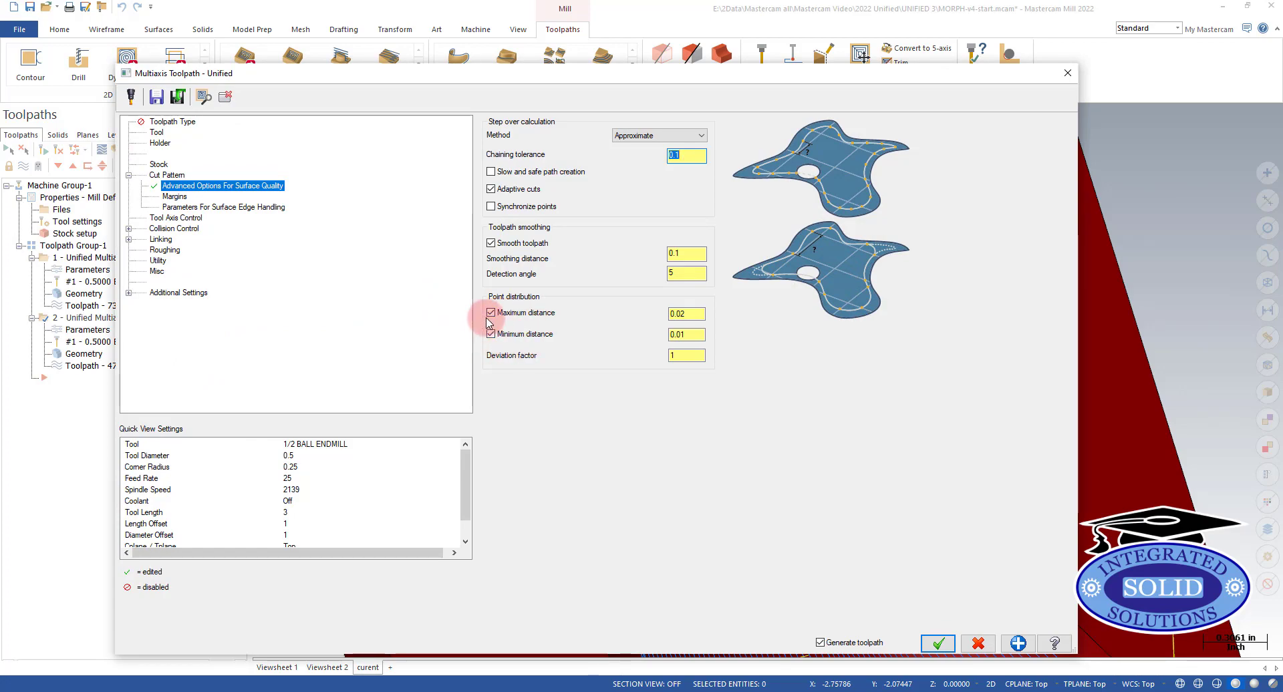
left_click(938, 643)
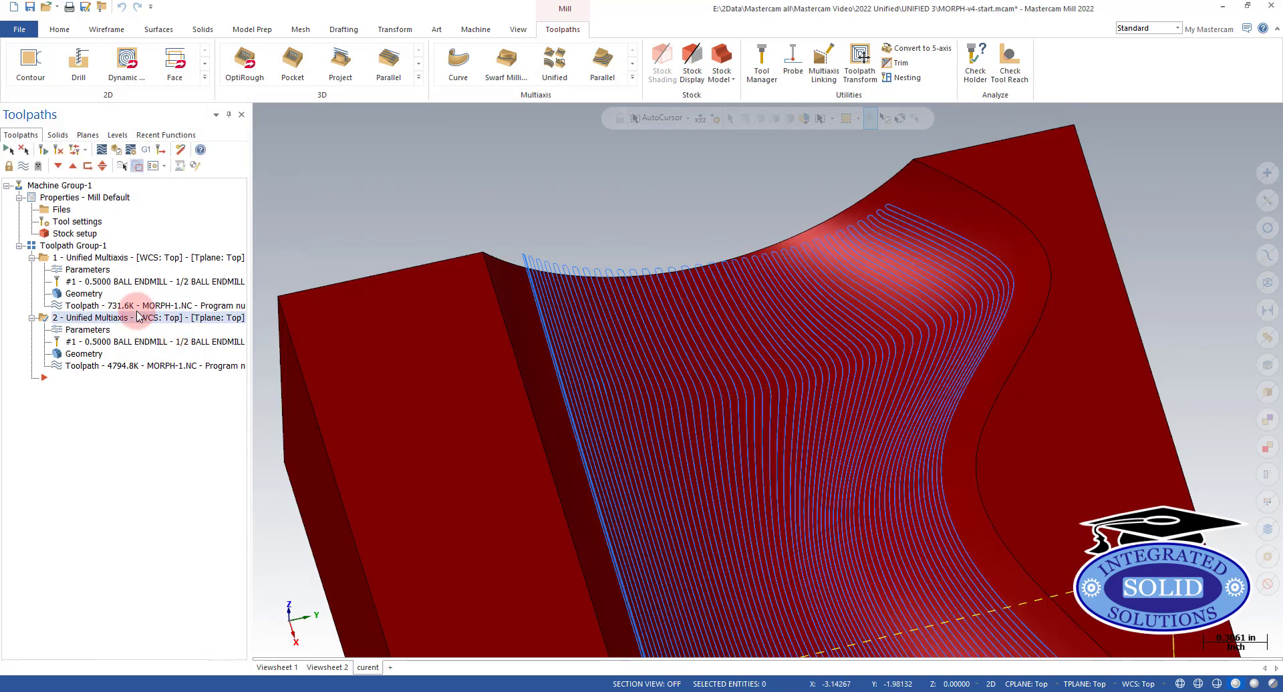
- Post only operation 1 to 1.NC, replacing the old file, and scroll Code Expert to the final M30
left_click(47, 261)
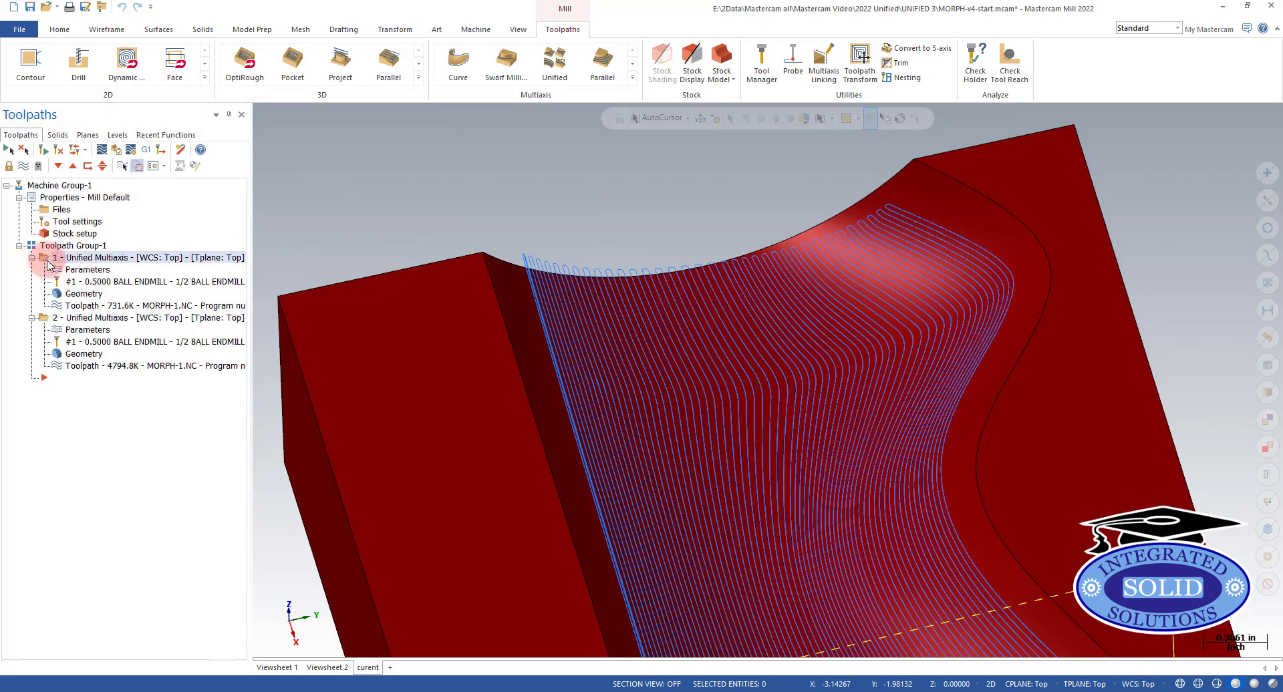
left_click(145, 151)
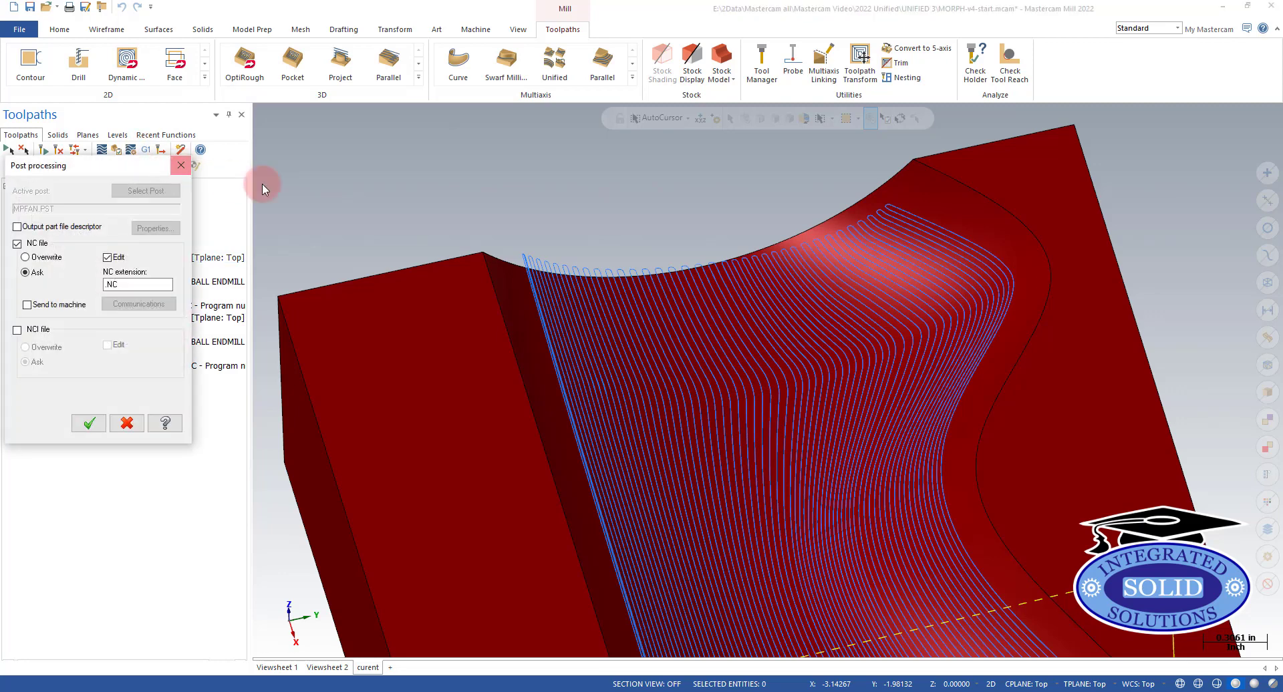
left_click(89, 423)
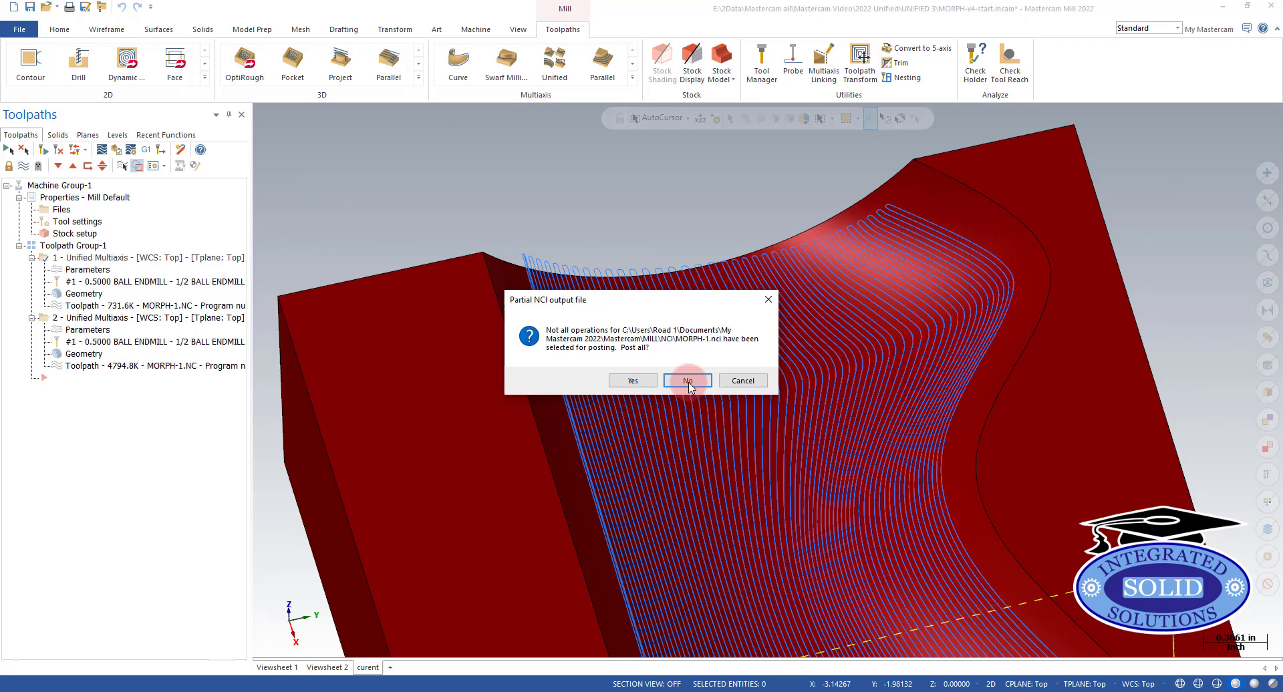
left_click(689, 382)
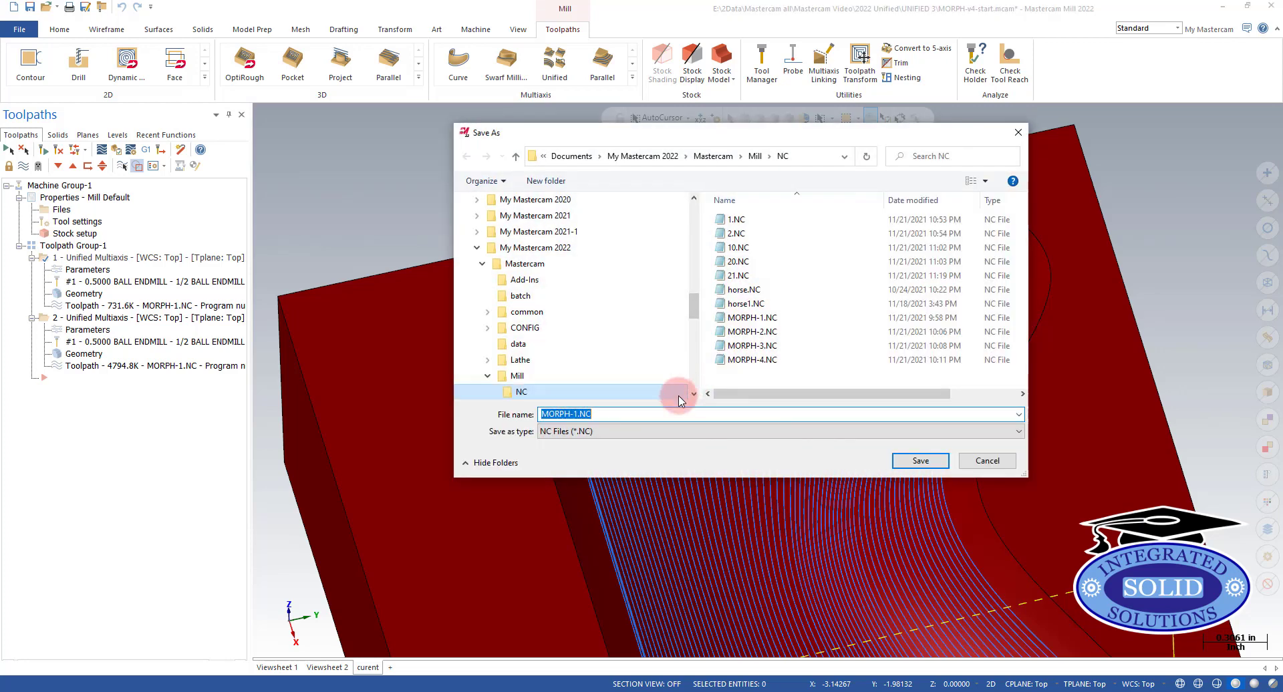
type("1")
key("Return")
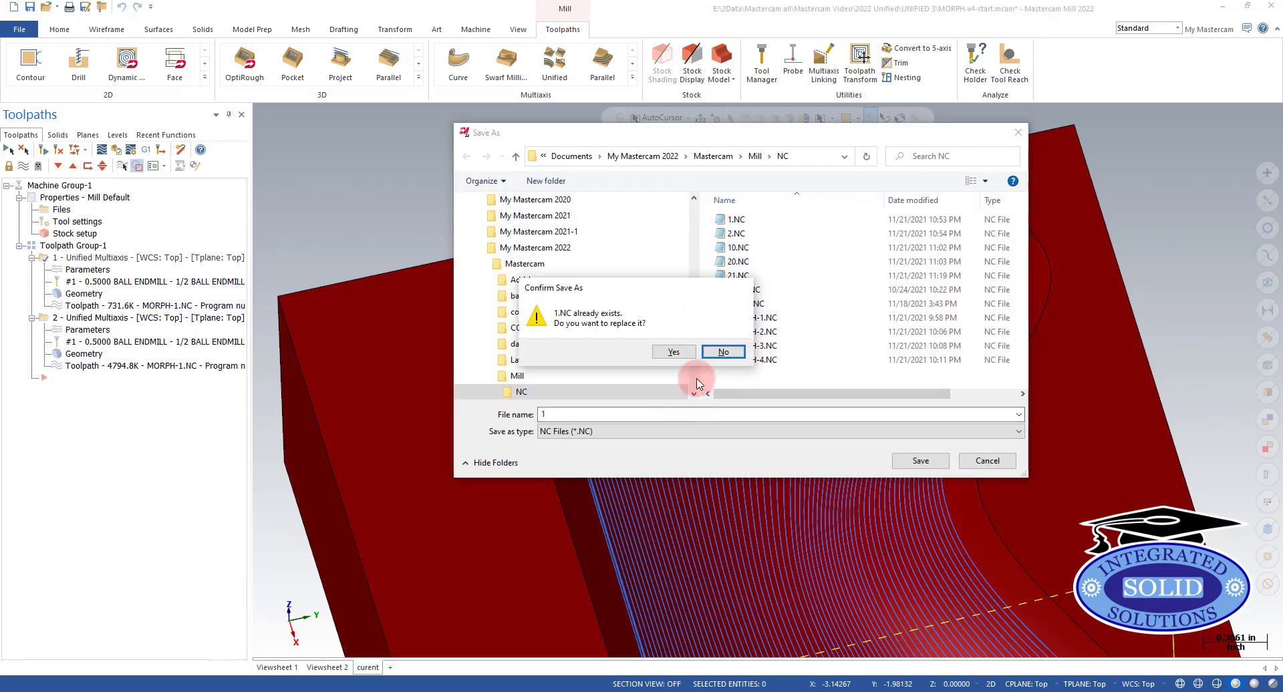
left_click(674, 352)
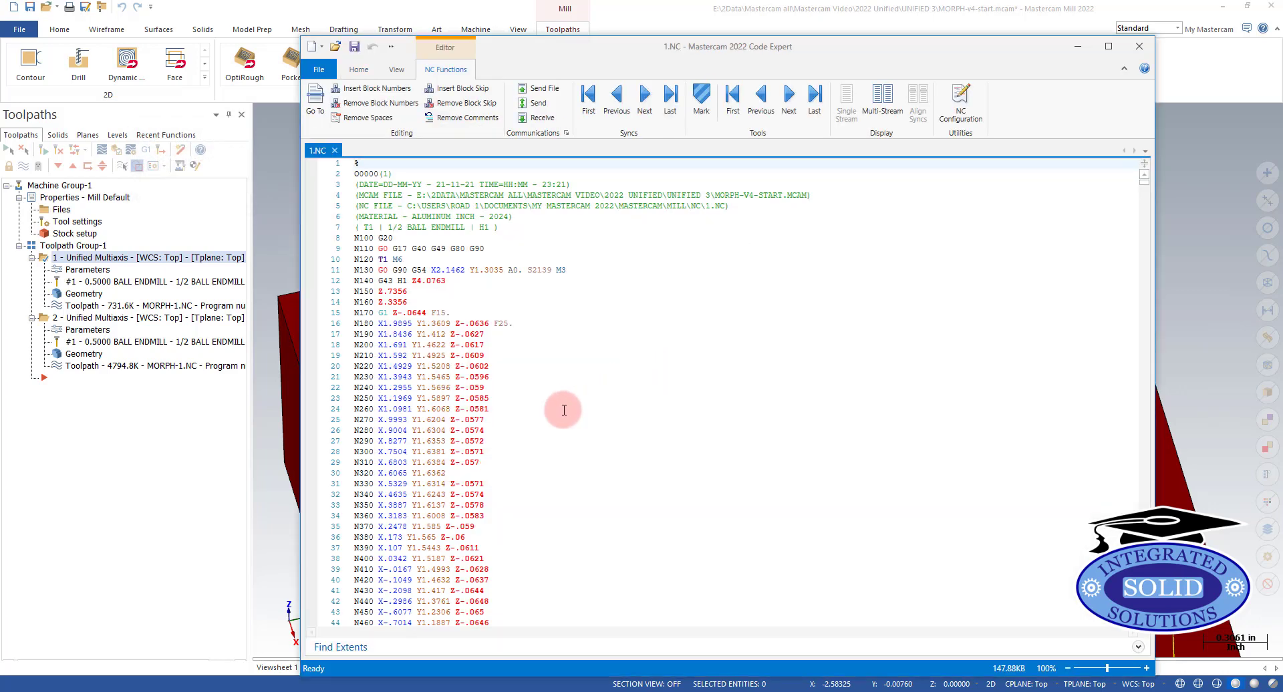
left_click_drag(1145, 187, 1156, 645)
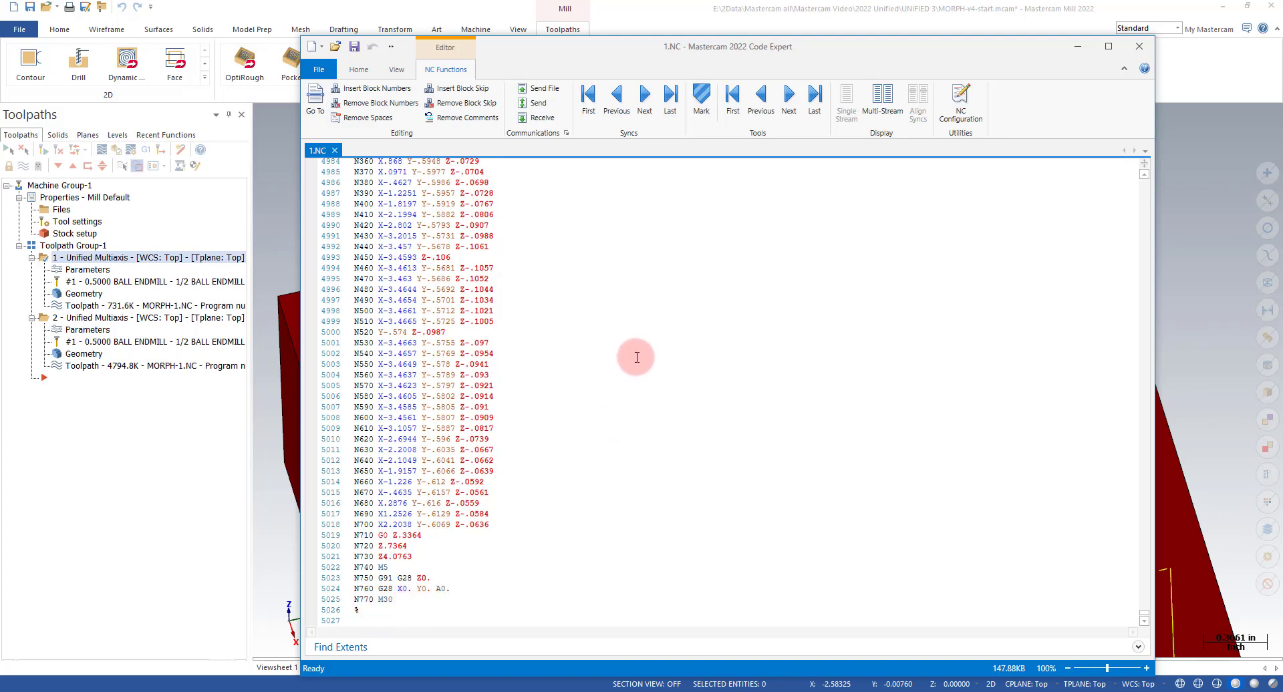
- Post only operation 2 to 2.NC, overwriting the old file, opening its 33525 lines in Code Expert
left_click(267, 209)
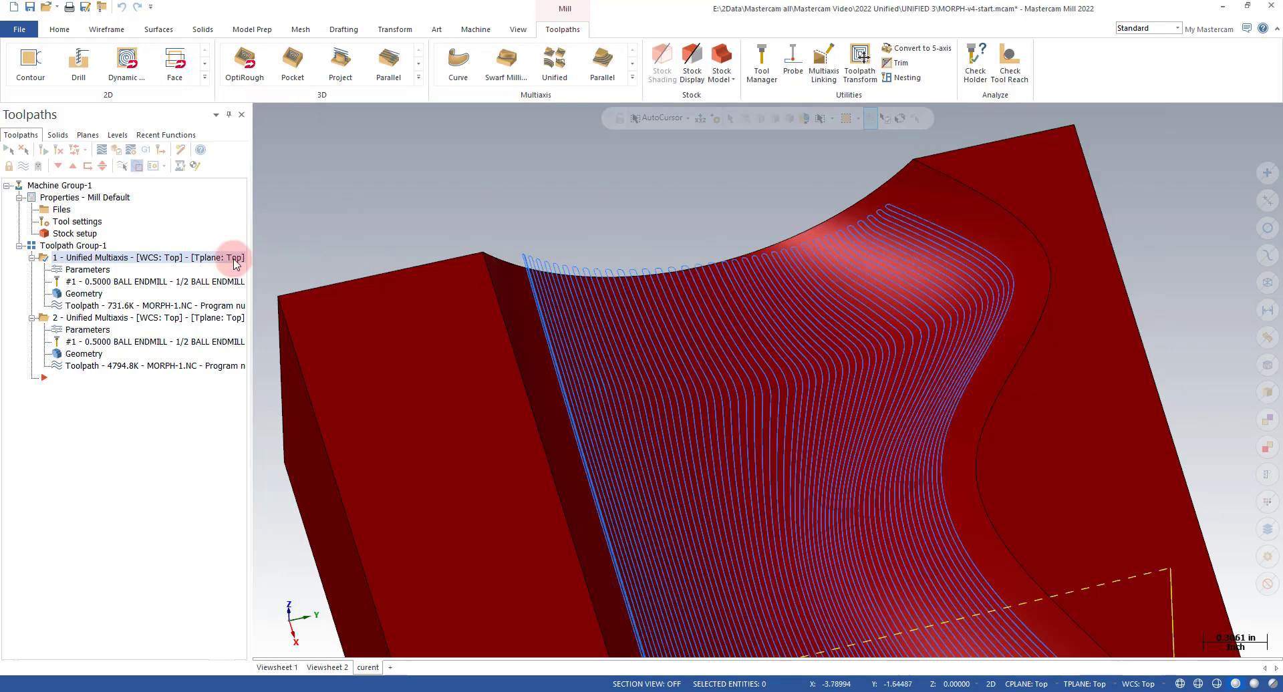
left_click(56, 319)
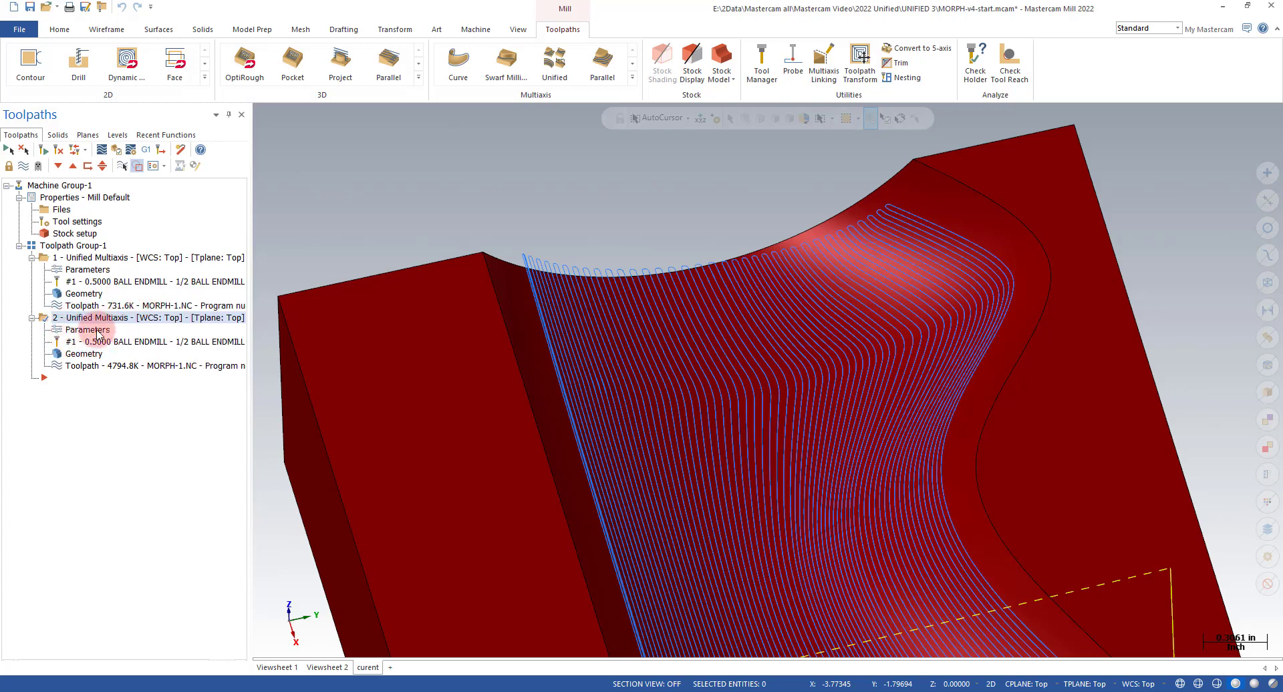
left_click(146, 151)
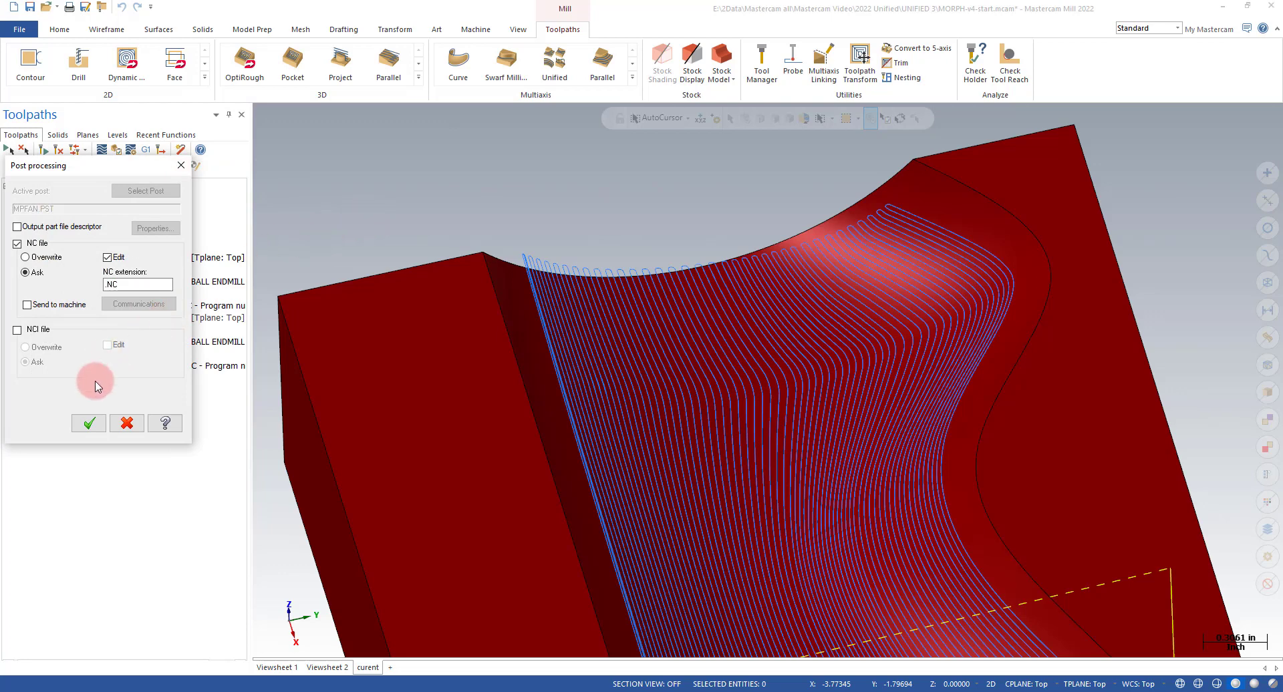
left_click(89, 423)
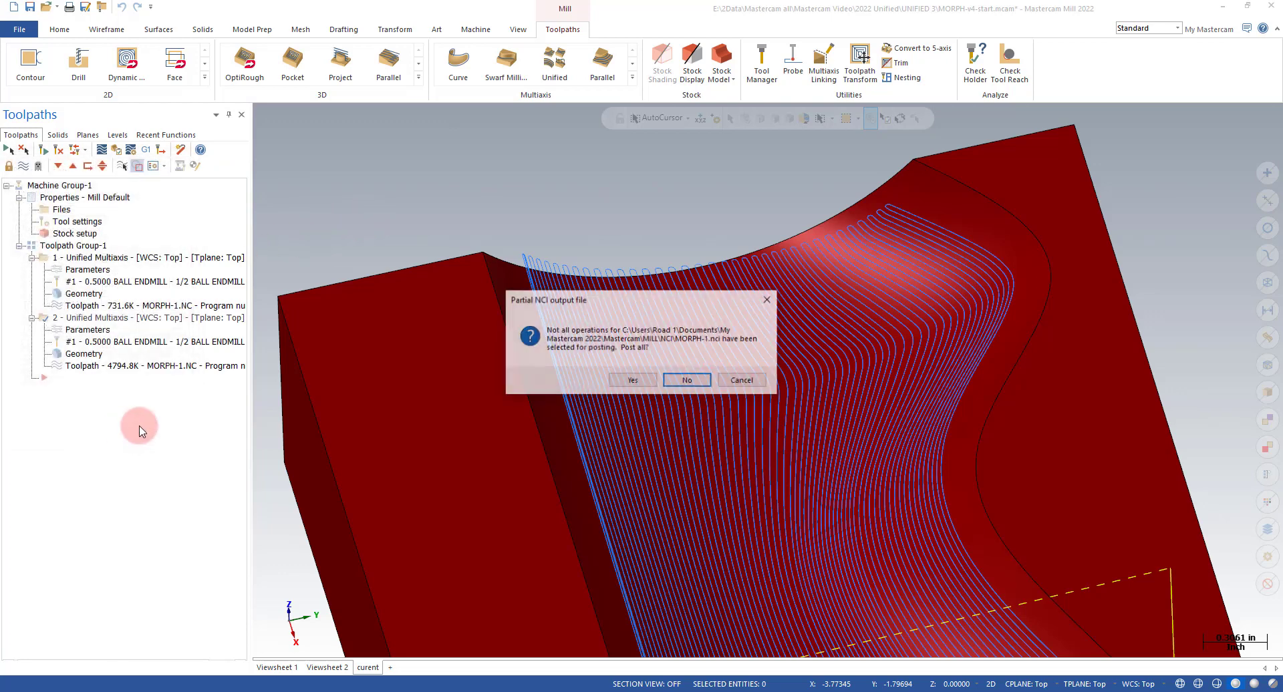
left_click(690, 386)
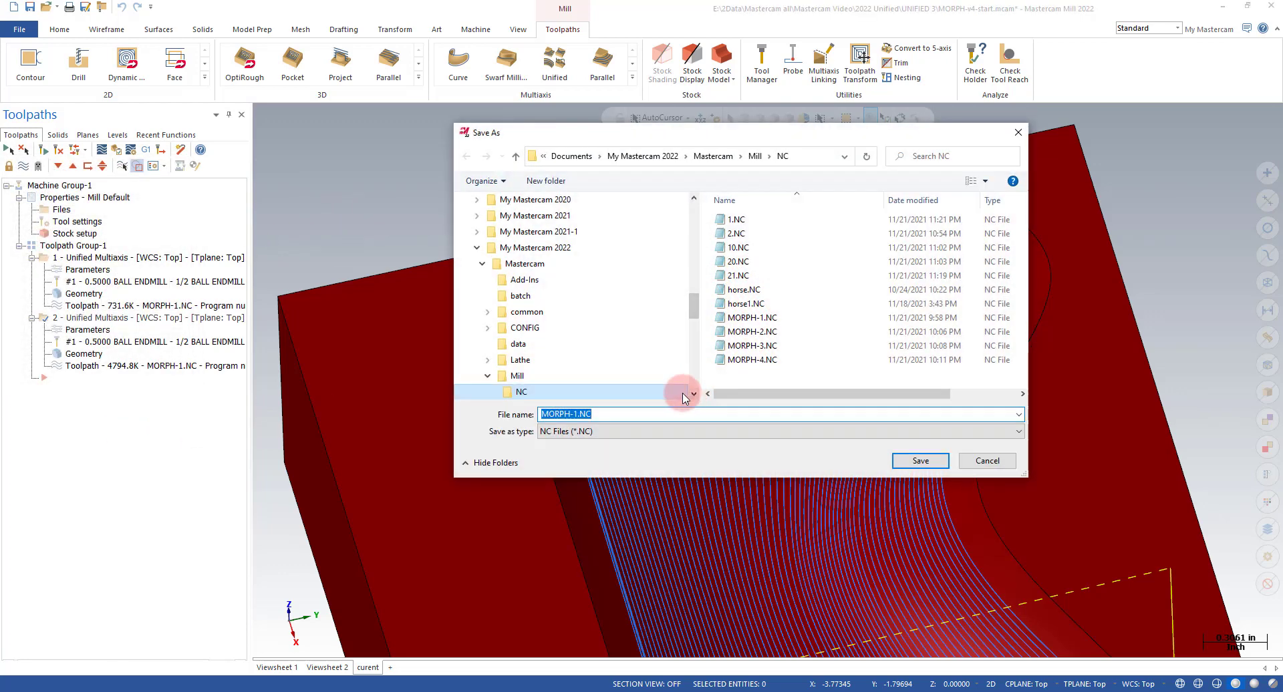
type("2")
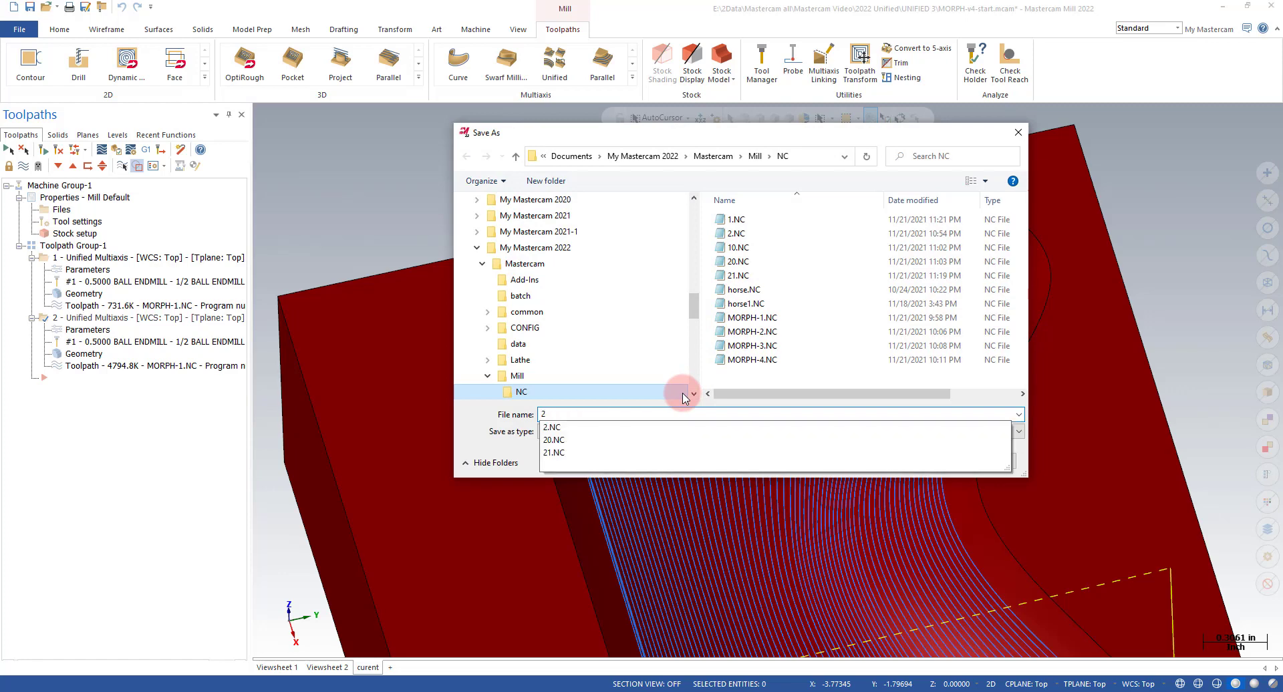
key("Return")
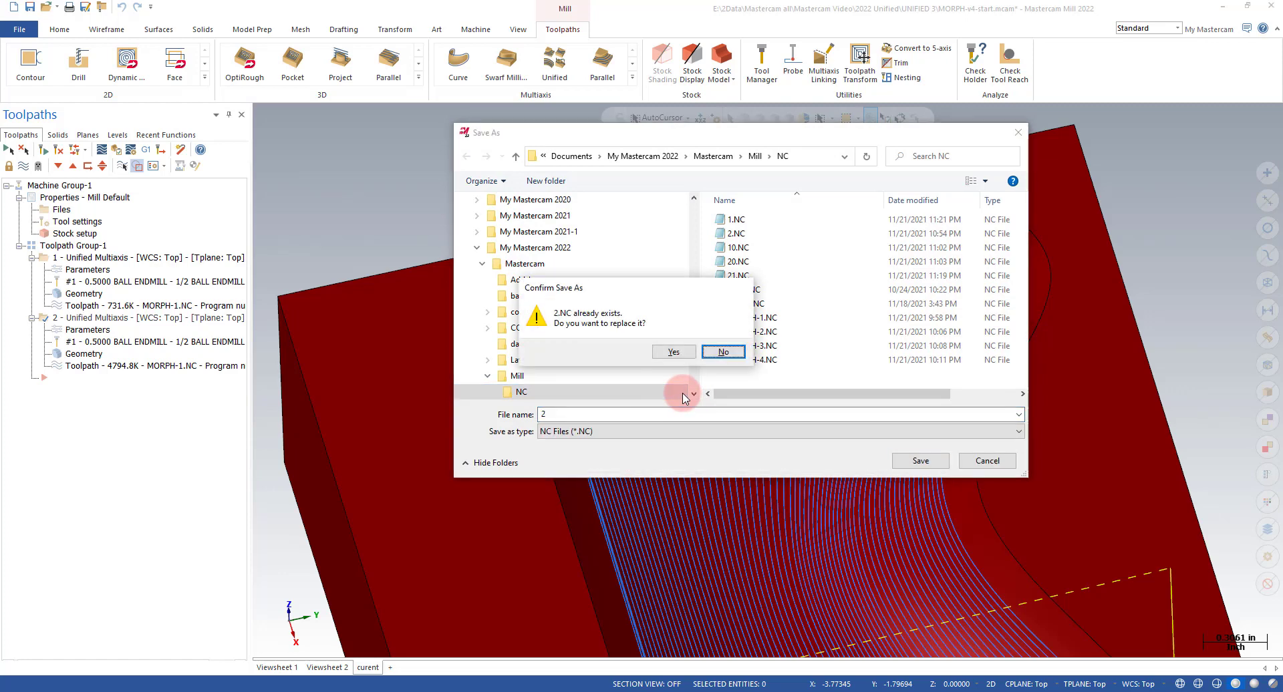
left_click(682, 357)
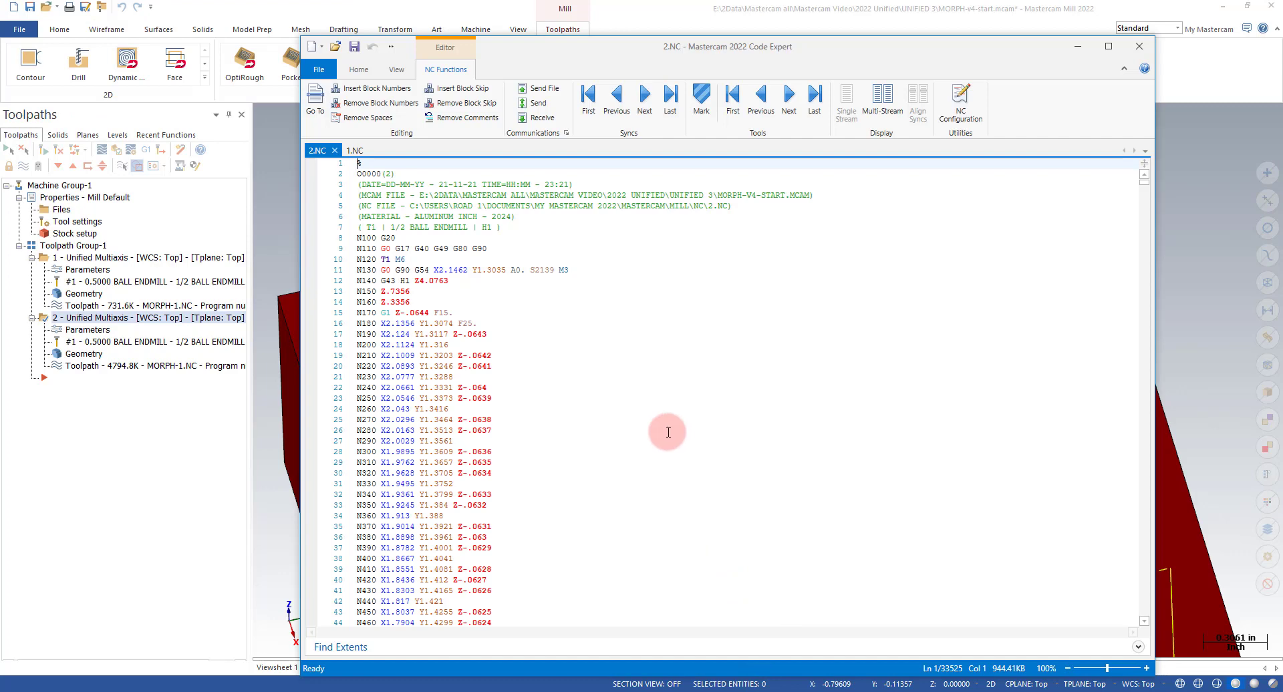
- Tile 2.NC and 1.NC vertically and scroll 2.NC to its closing G28 and M30 lines
left_click(395, 69)
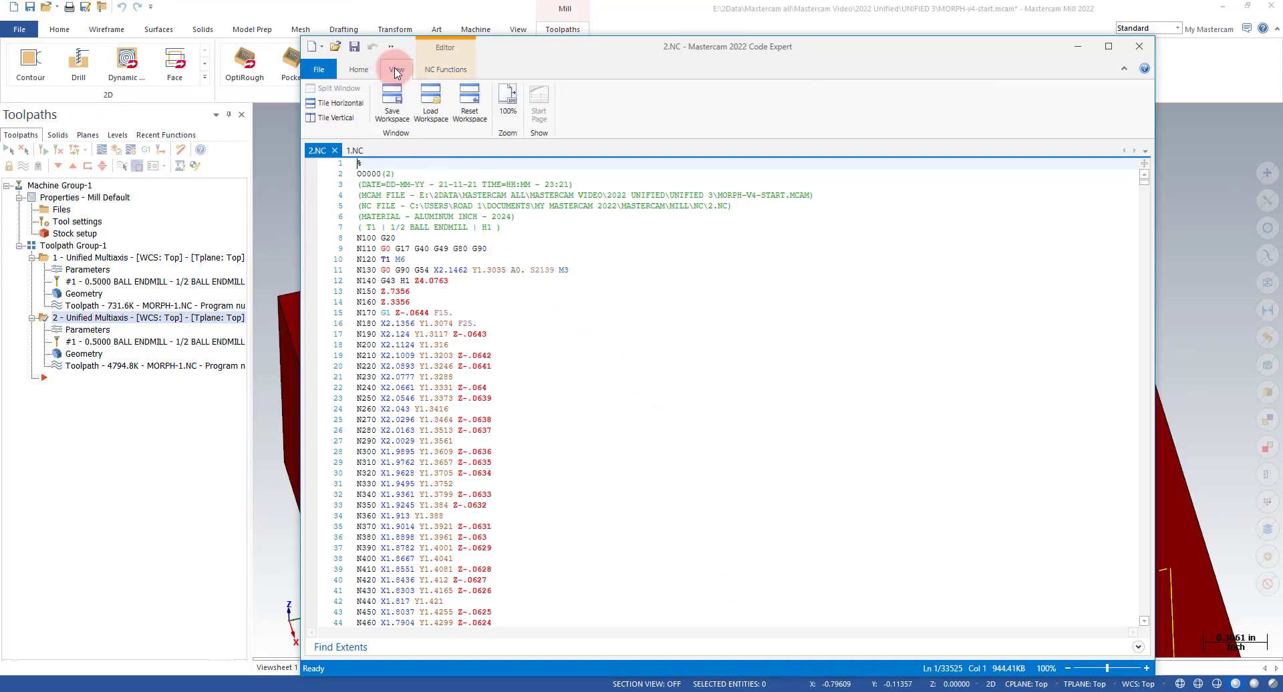
left_click(336, 119)
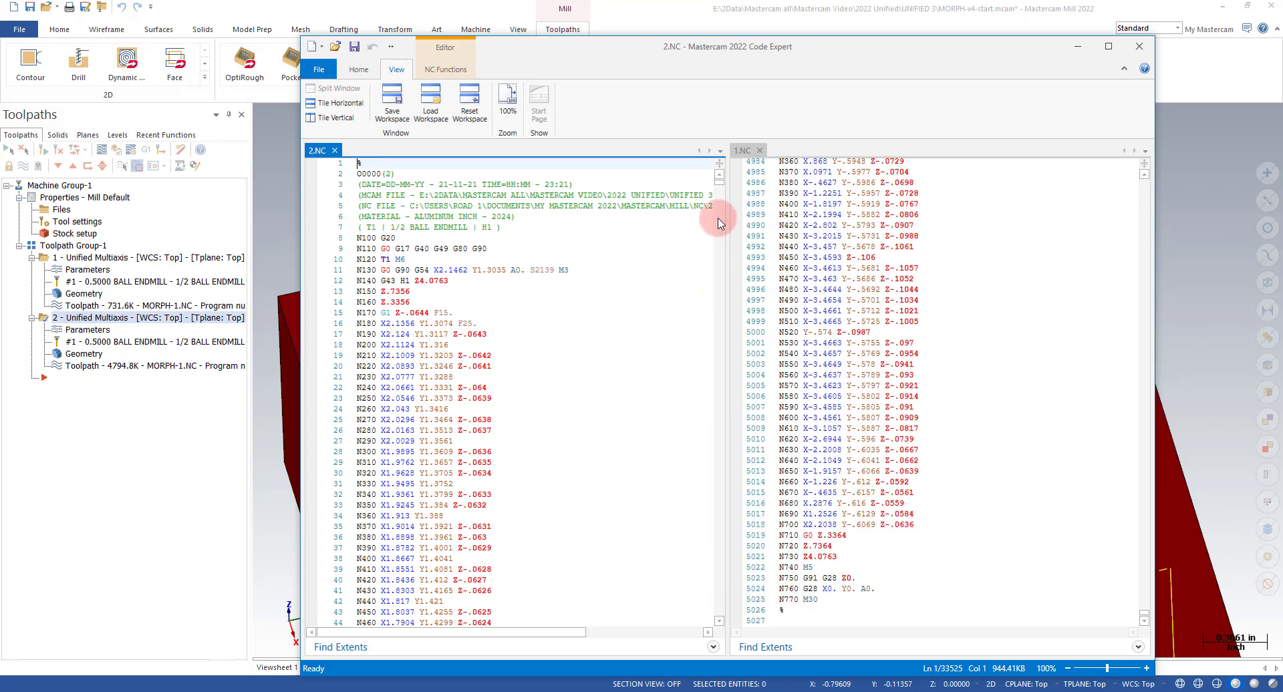
left_click_drag(719, 187, 719, 626)
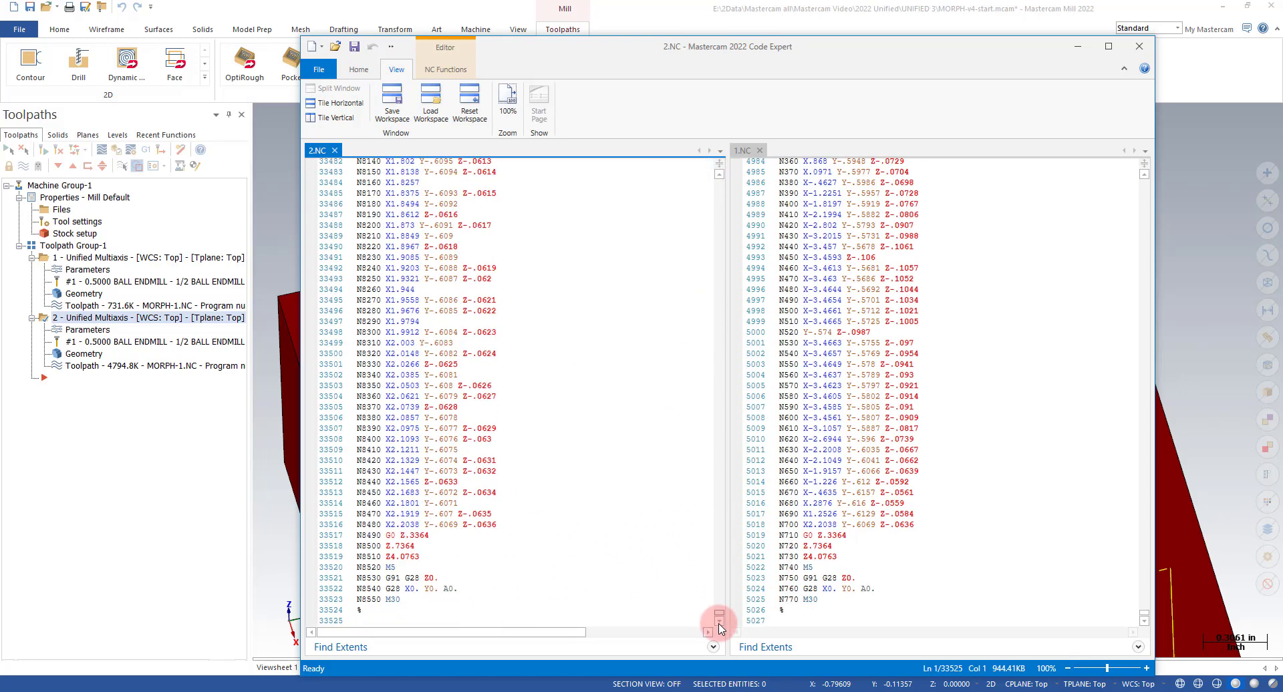